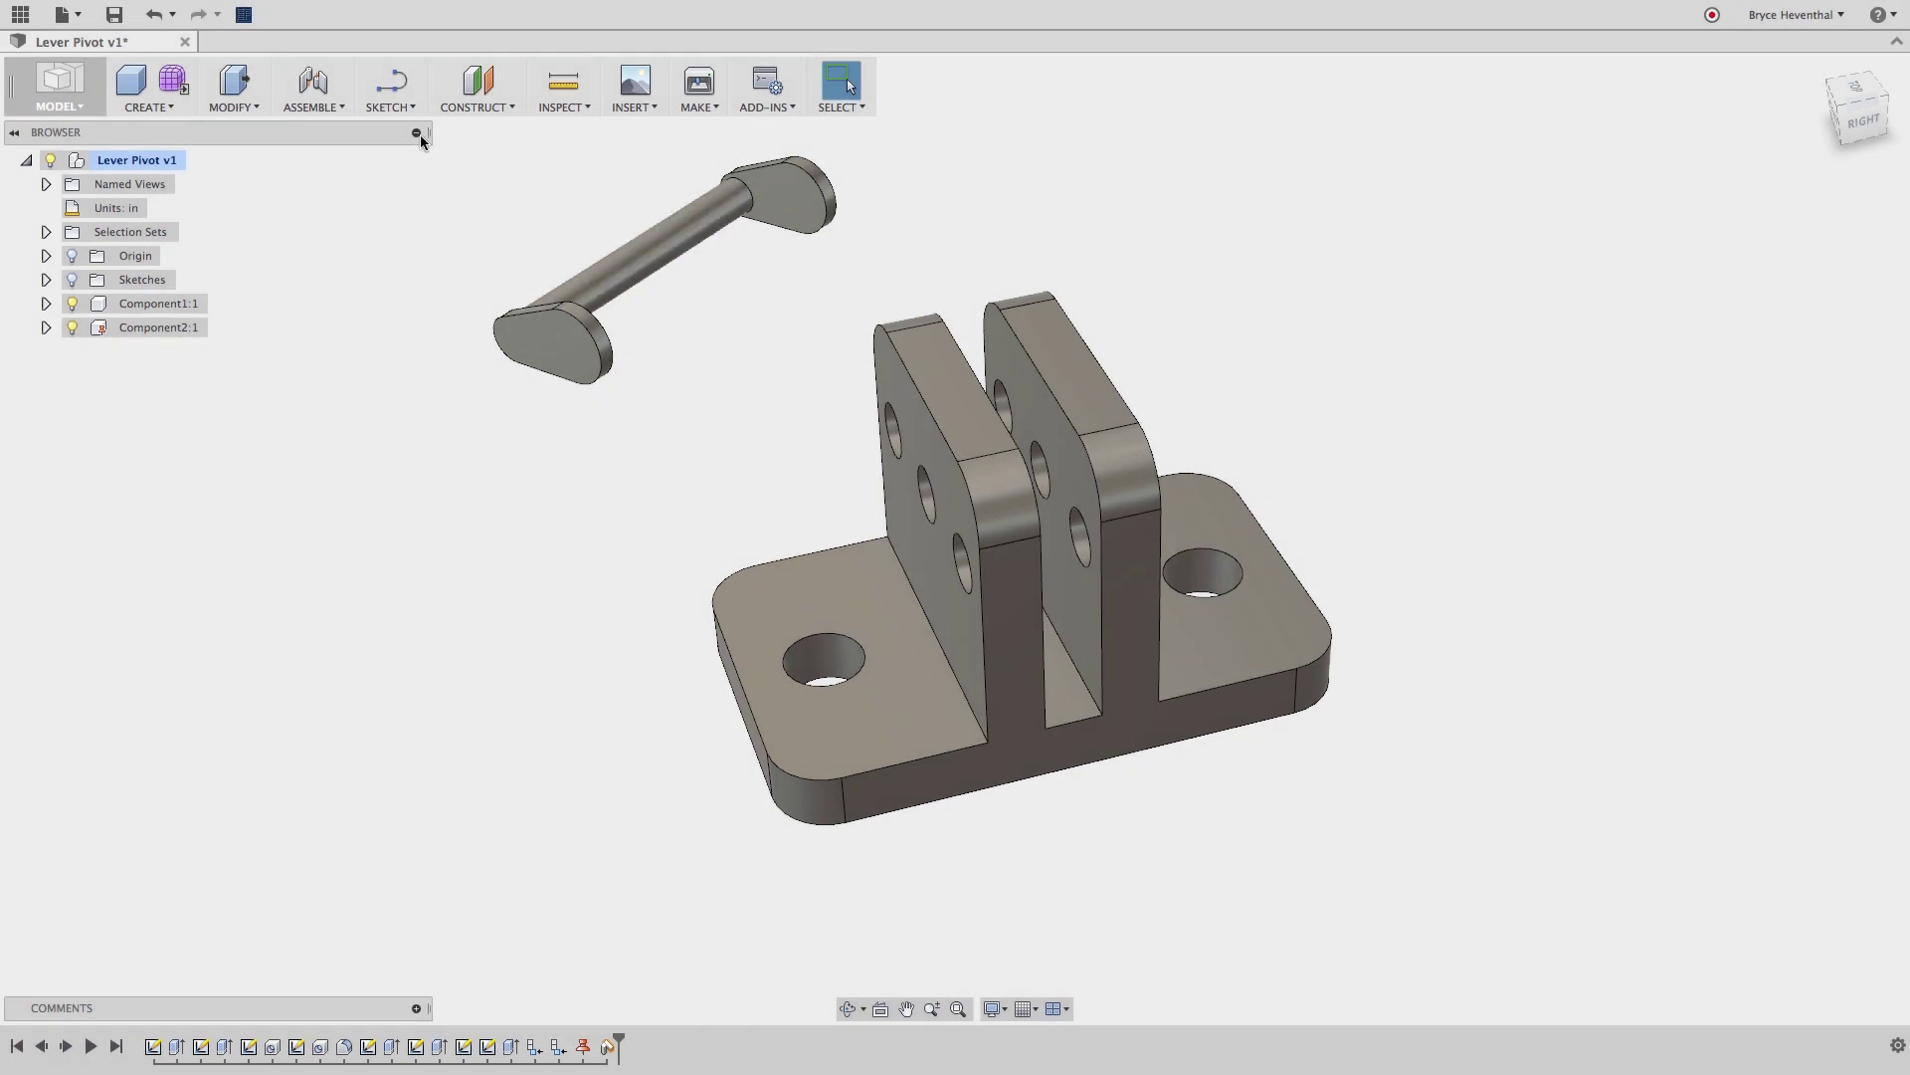
# Start a joint with the lever pin's centre as the first origin, then orbit to the bracket lugs
pyautogui.click(313, 83)
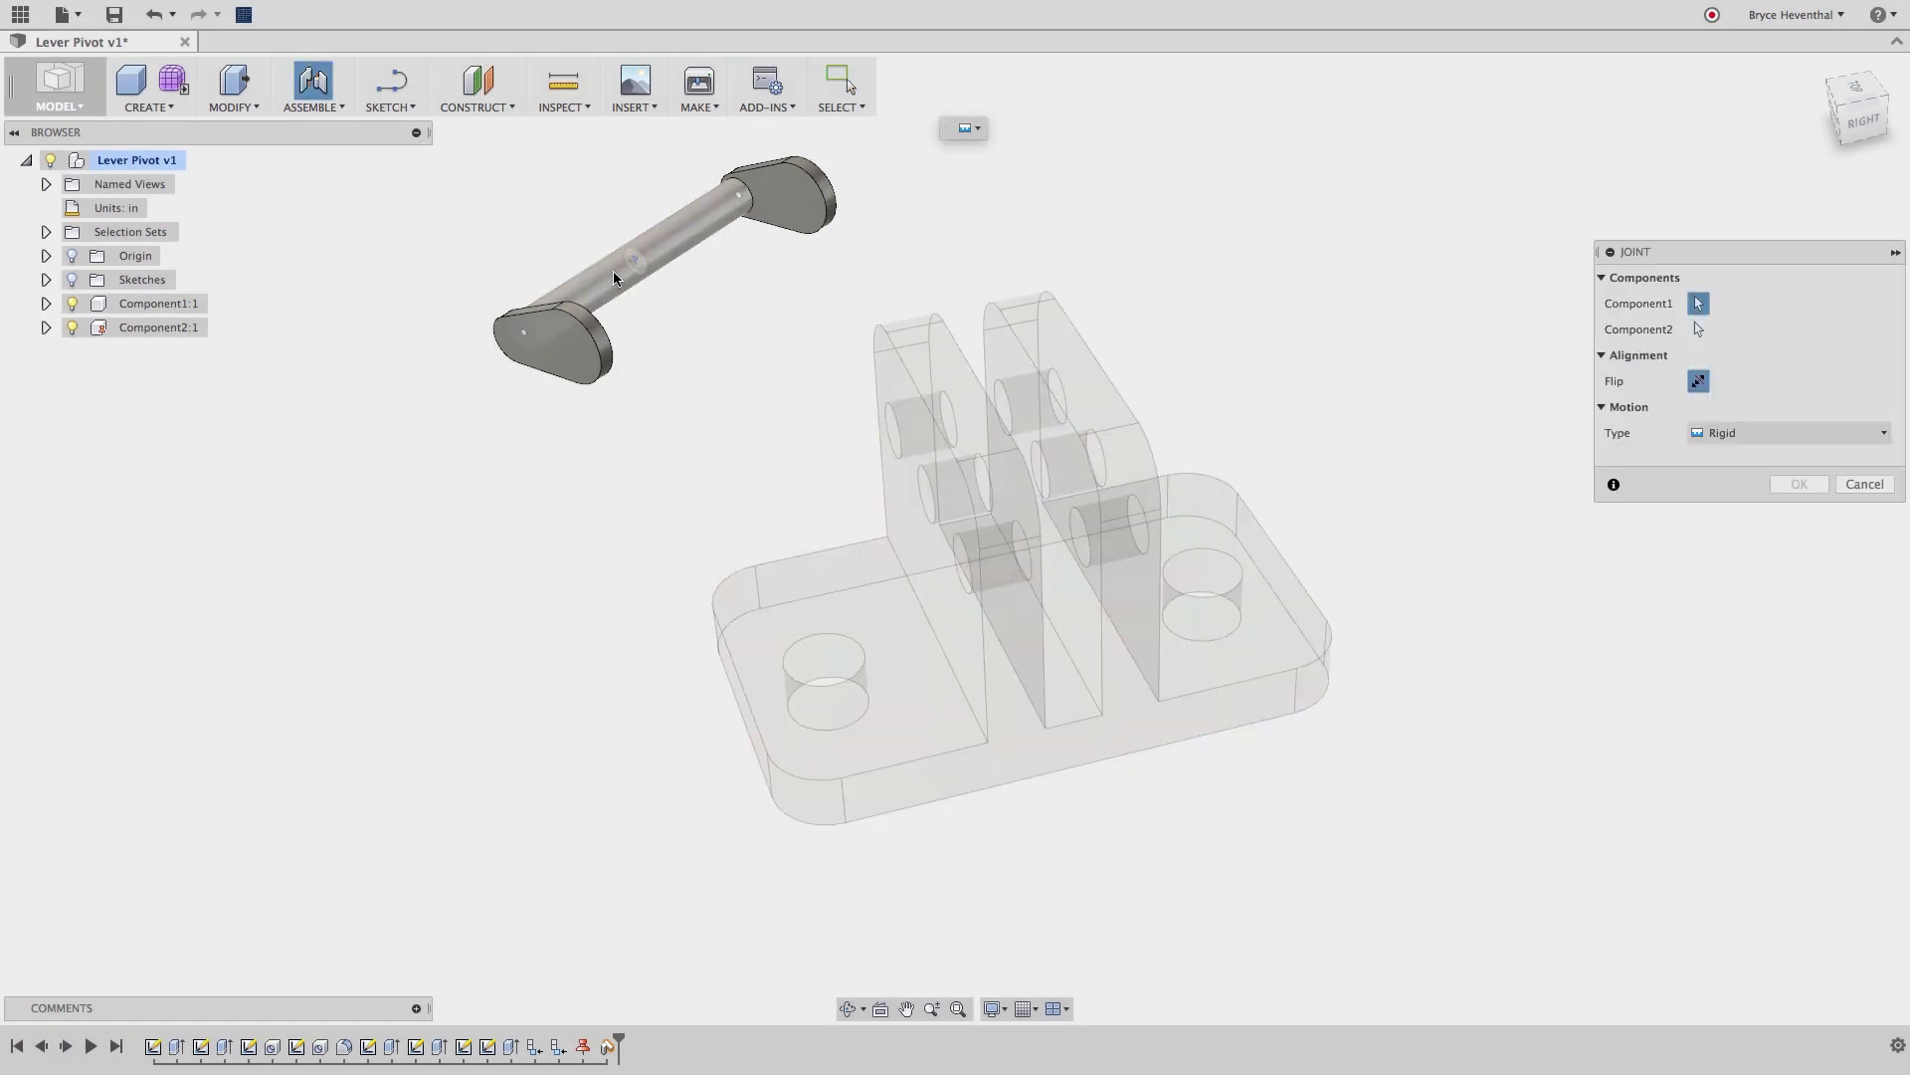
pyautogui.click(638, 265)
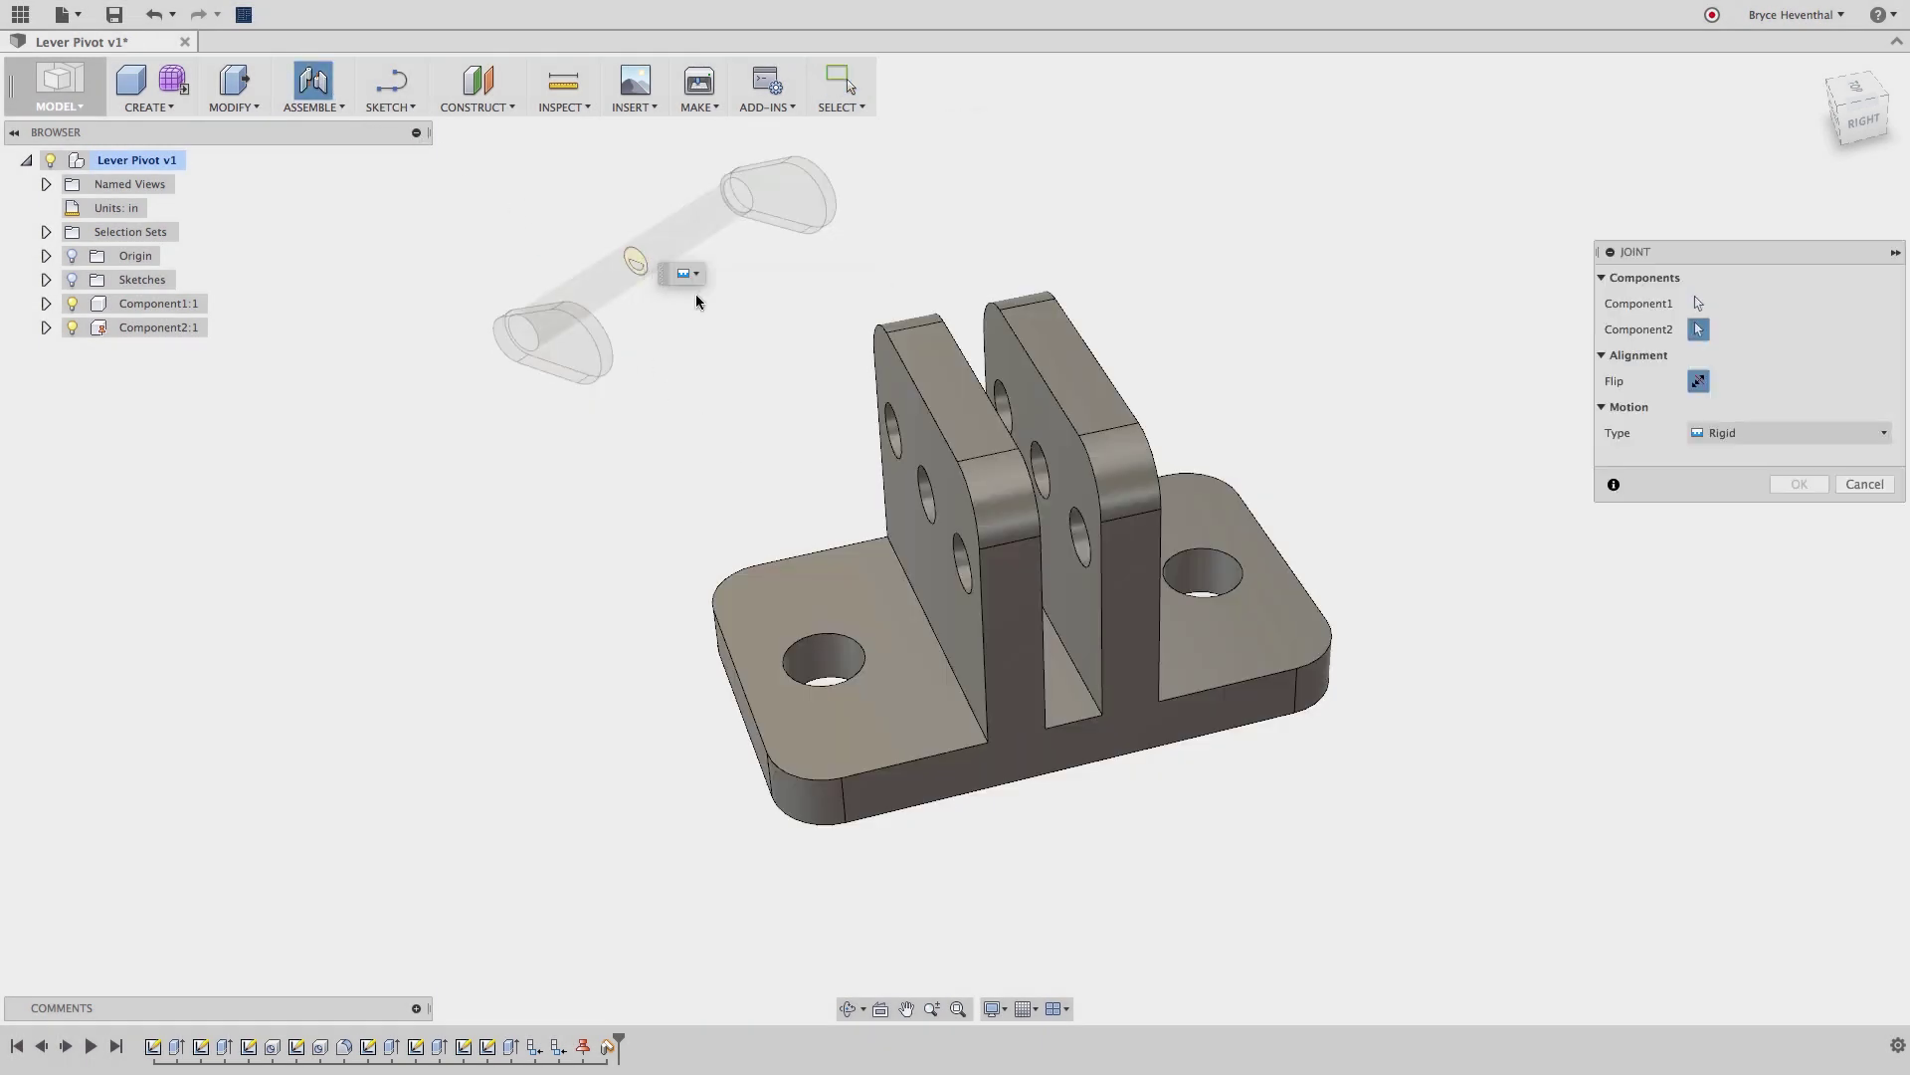
pyautogui.moveTo(703, 309)
pyautogui.keyDown('shift'); pyautogui.mouseDown(button='middle')
pyautogui.moveTo(797, 343)
pyautogui.moveTo(842, 392)
pyautogui.mouseUp(button='middle'); pyautogui.keyUp('shift')
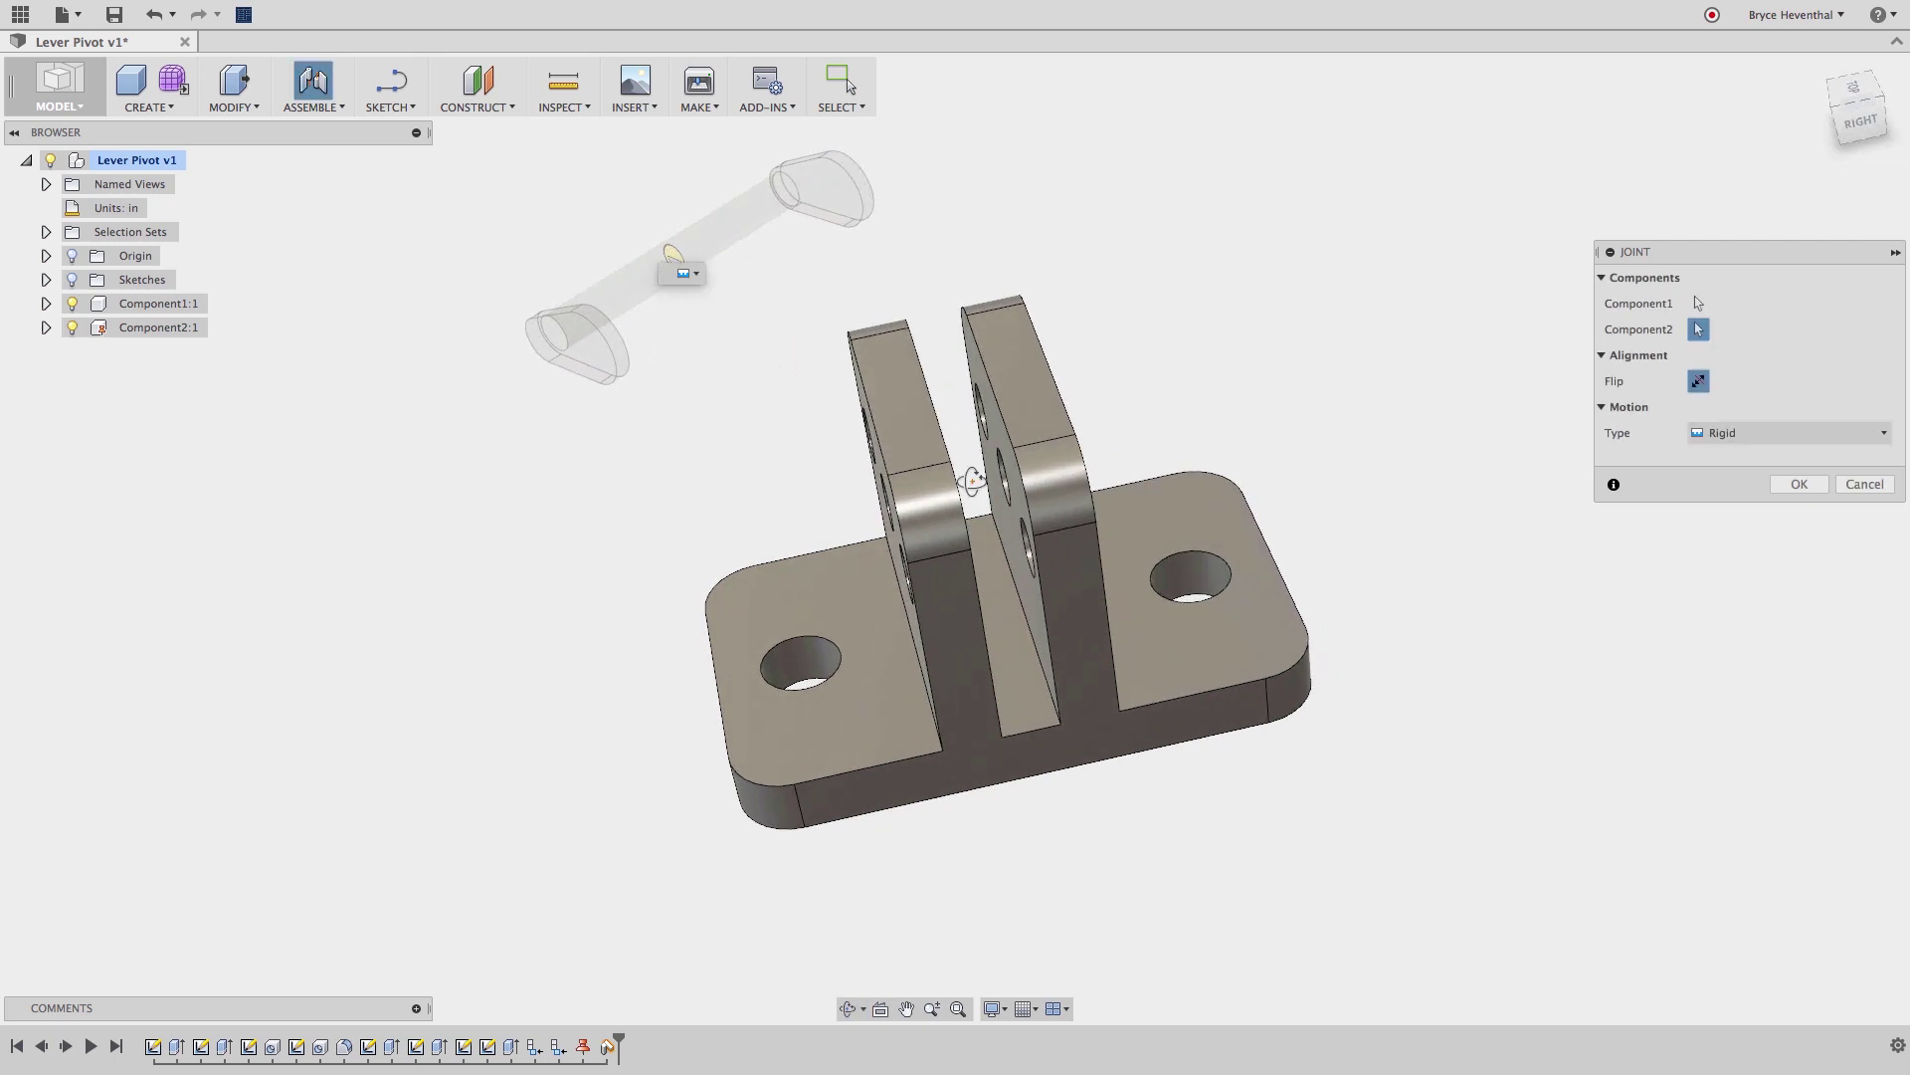
pyautogui.keyDown('shift'); pyautogui.moveTo(975, 487); pyautogui.dragTo(952, 478, button='middle'); pyautogui.keyUp('shift')
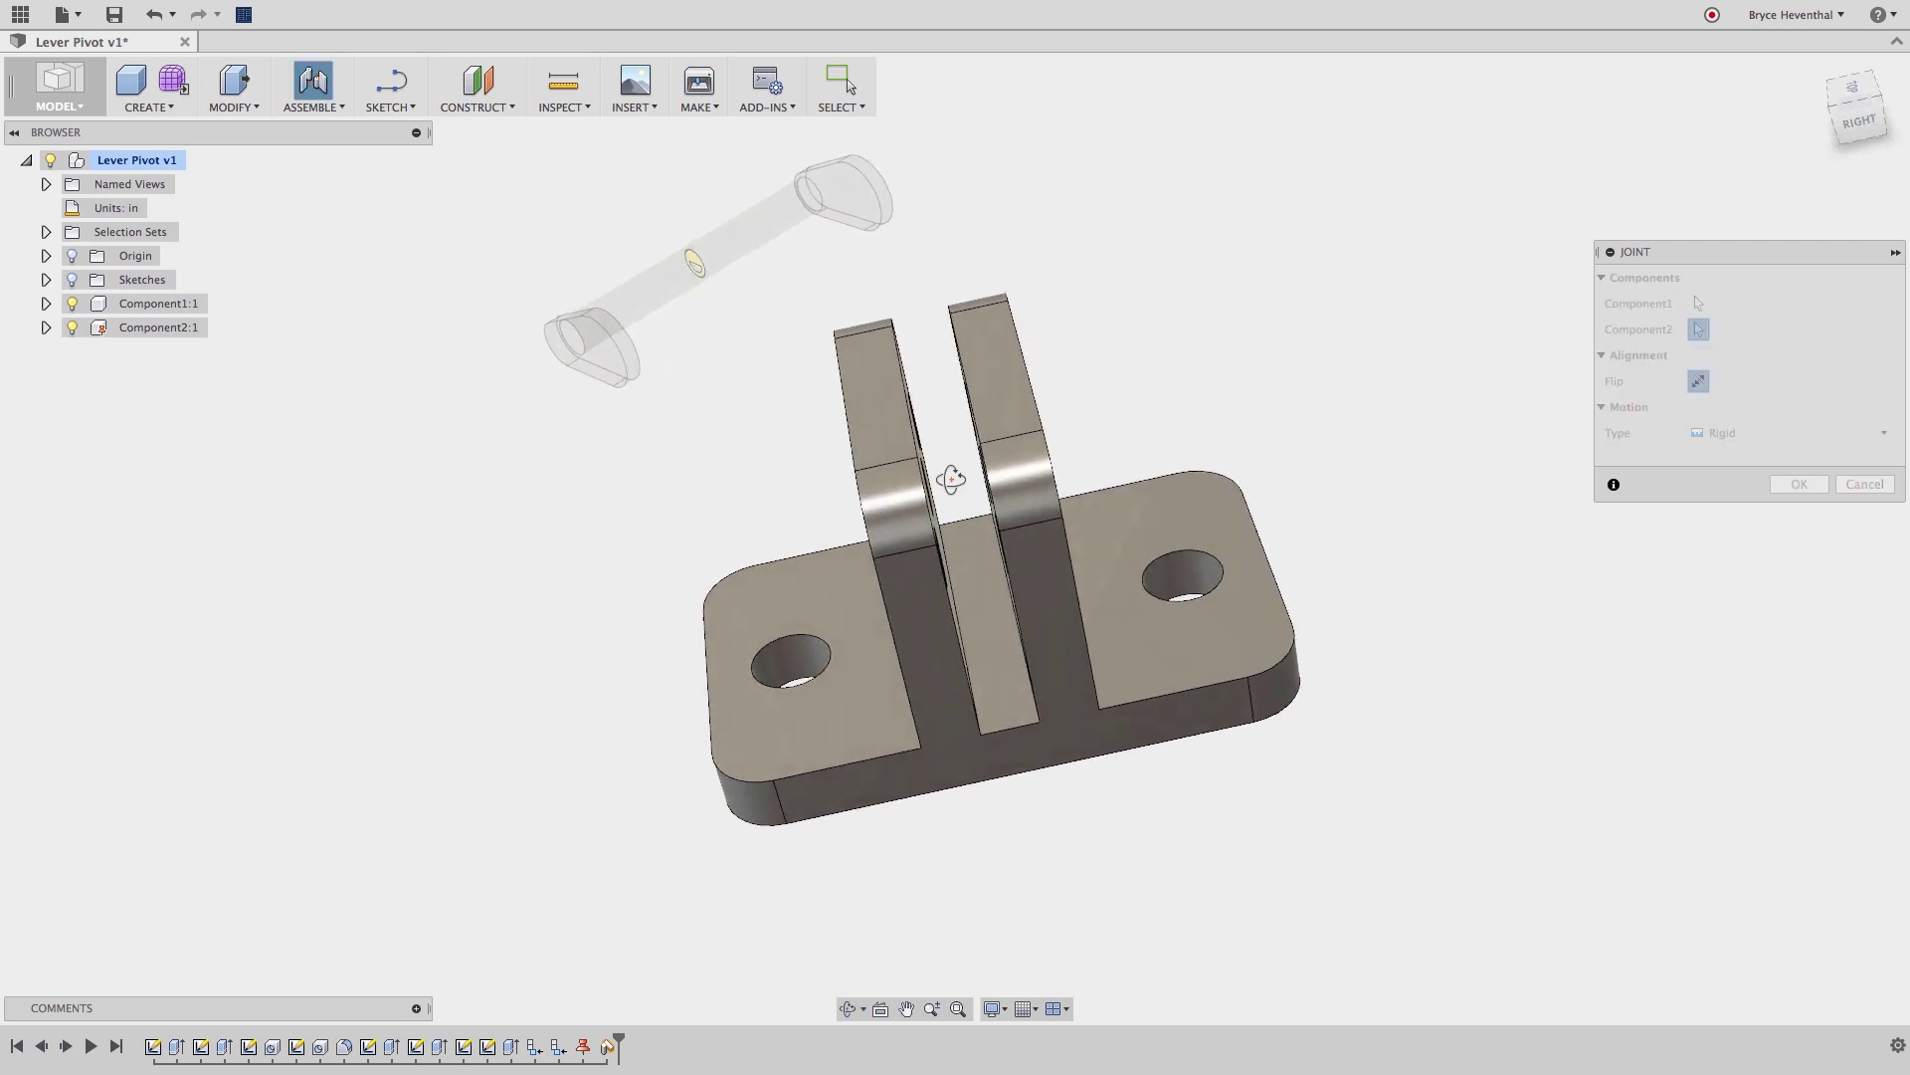
pyautogui.keyDown('shift'); pyautogui.moveTo(951, 479); pyautogui.dragTo(1097, 373, button='middle'); pyautogui.keyUp('shift')
# Centre the second origin between the two inner lug faces and seat the pin in the holes
pyautogui.rightClick(1097, 374)
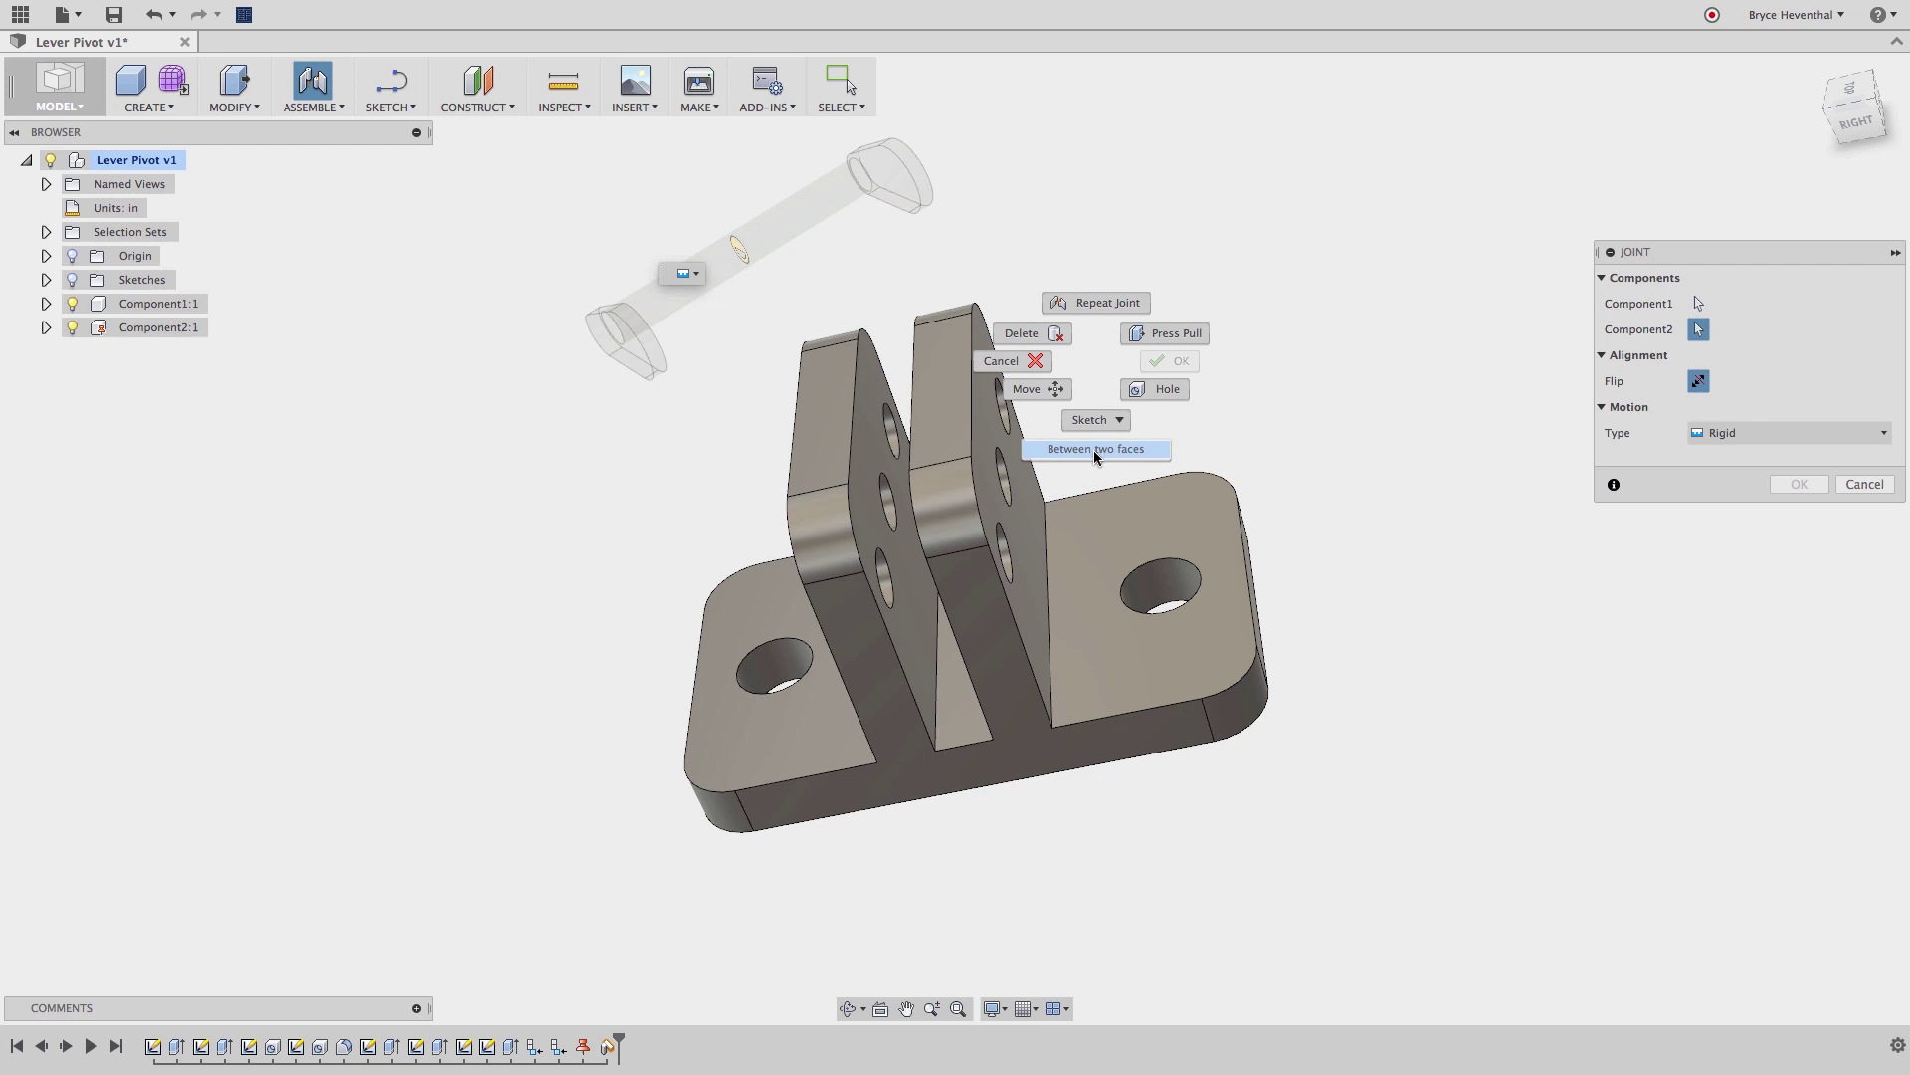
pyautogui.click(1097, 451)
pyautogui.keyDown('shift'); pyautogui.moveTo(908, 453); pyautogui.dragTo(908, 438, button='middle'); pyautogui.keyUp('shift')
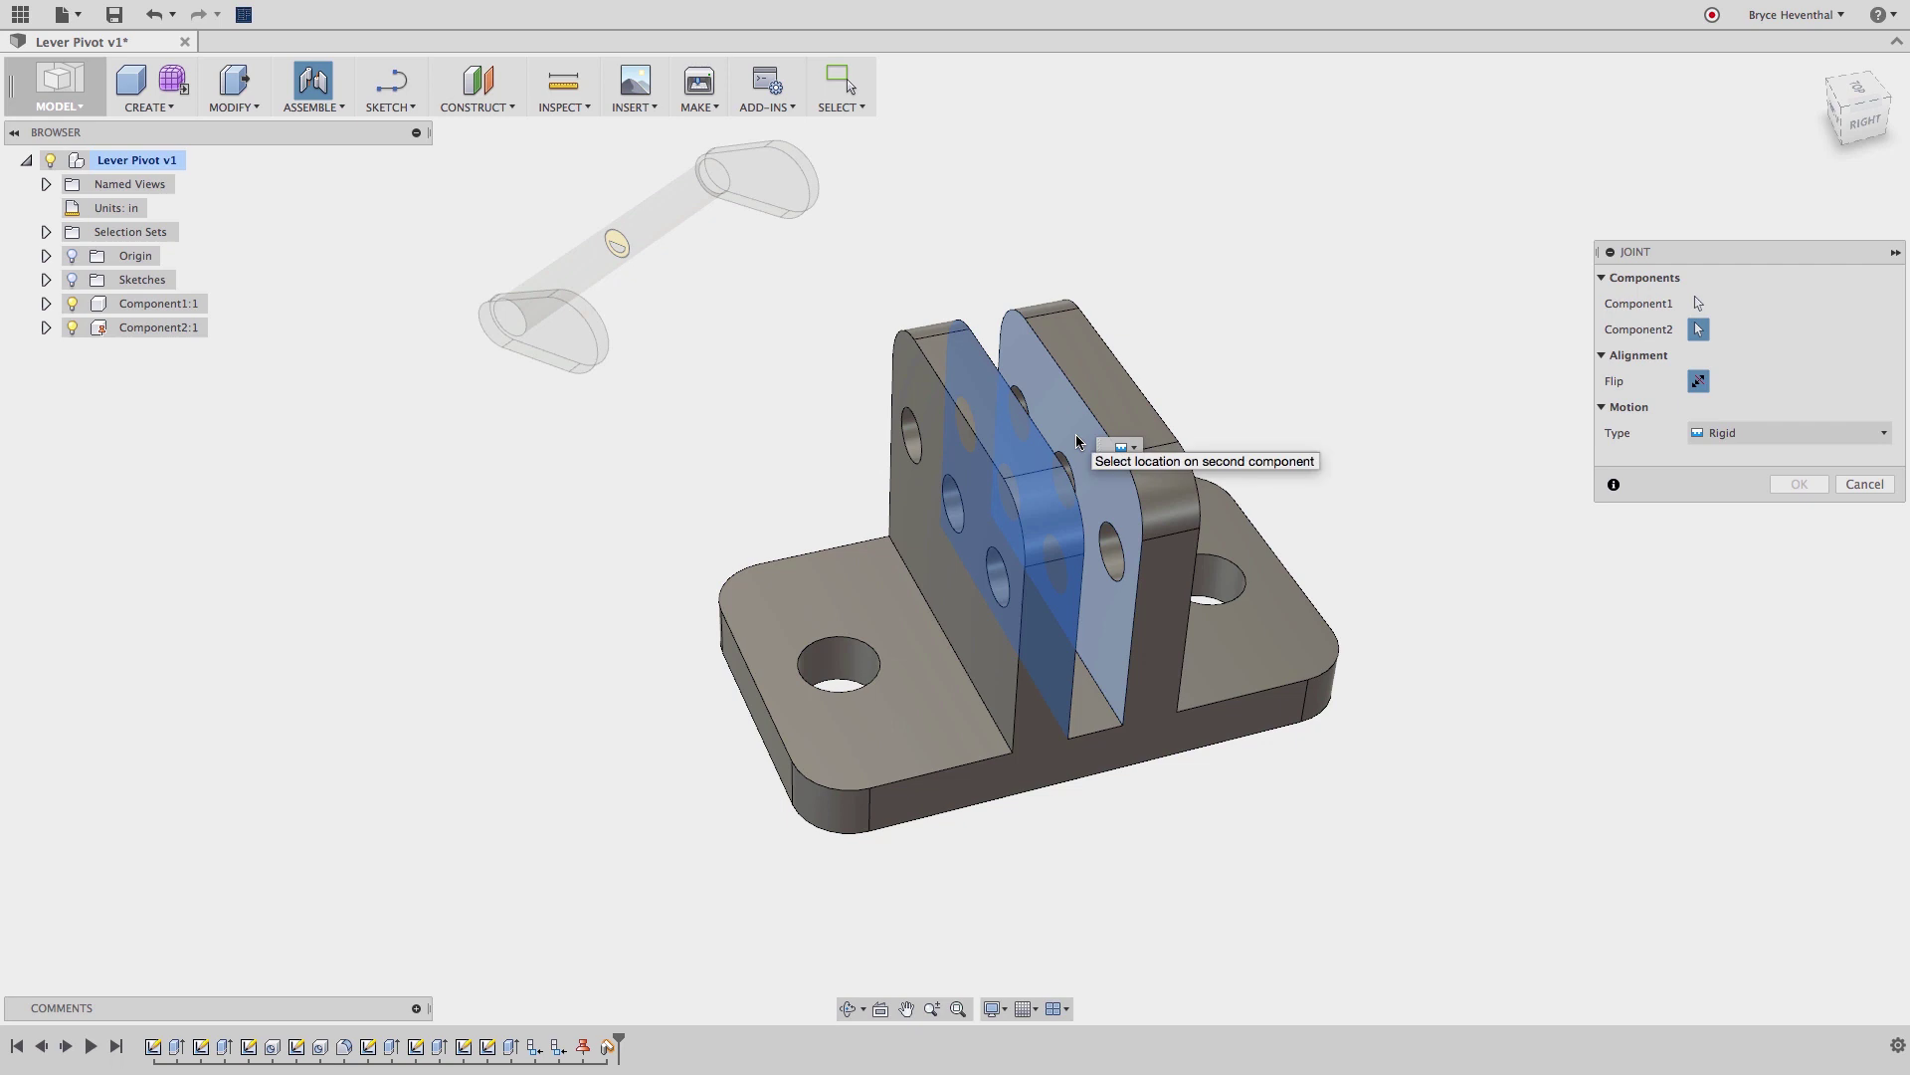
pyautogui.keyDown('shift'); pyautogui.moveTo(1078, 441); pyautogui.dragTo(1076, 527, button='middle'); pyautogui.keyUp('shift')
pyautogui.click(1077, 526)
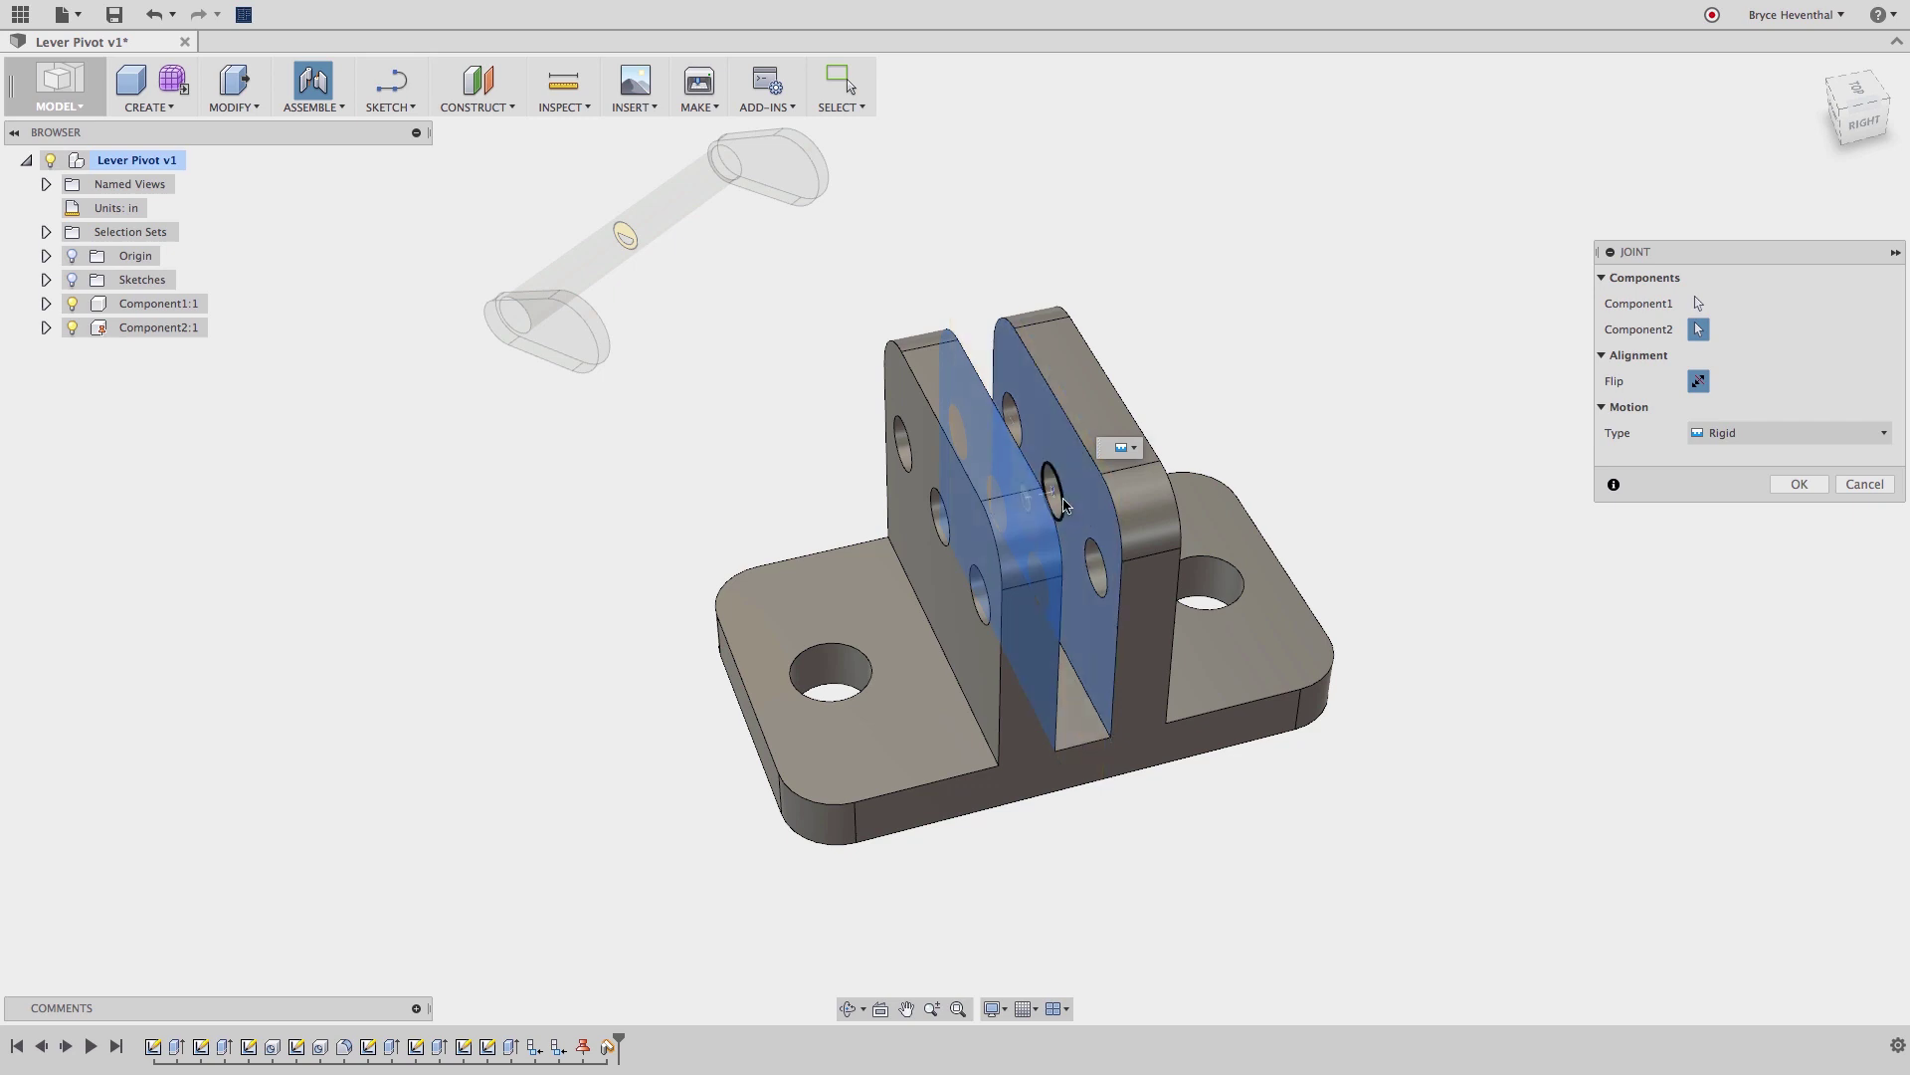
pyautogui.click(1076, 512)
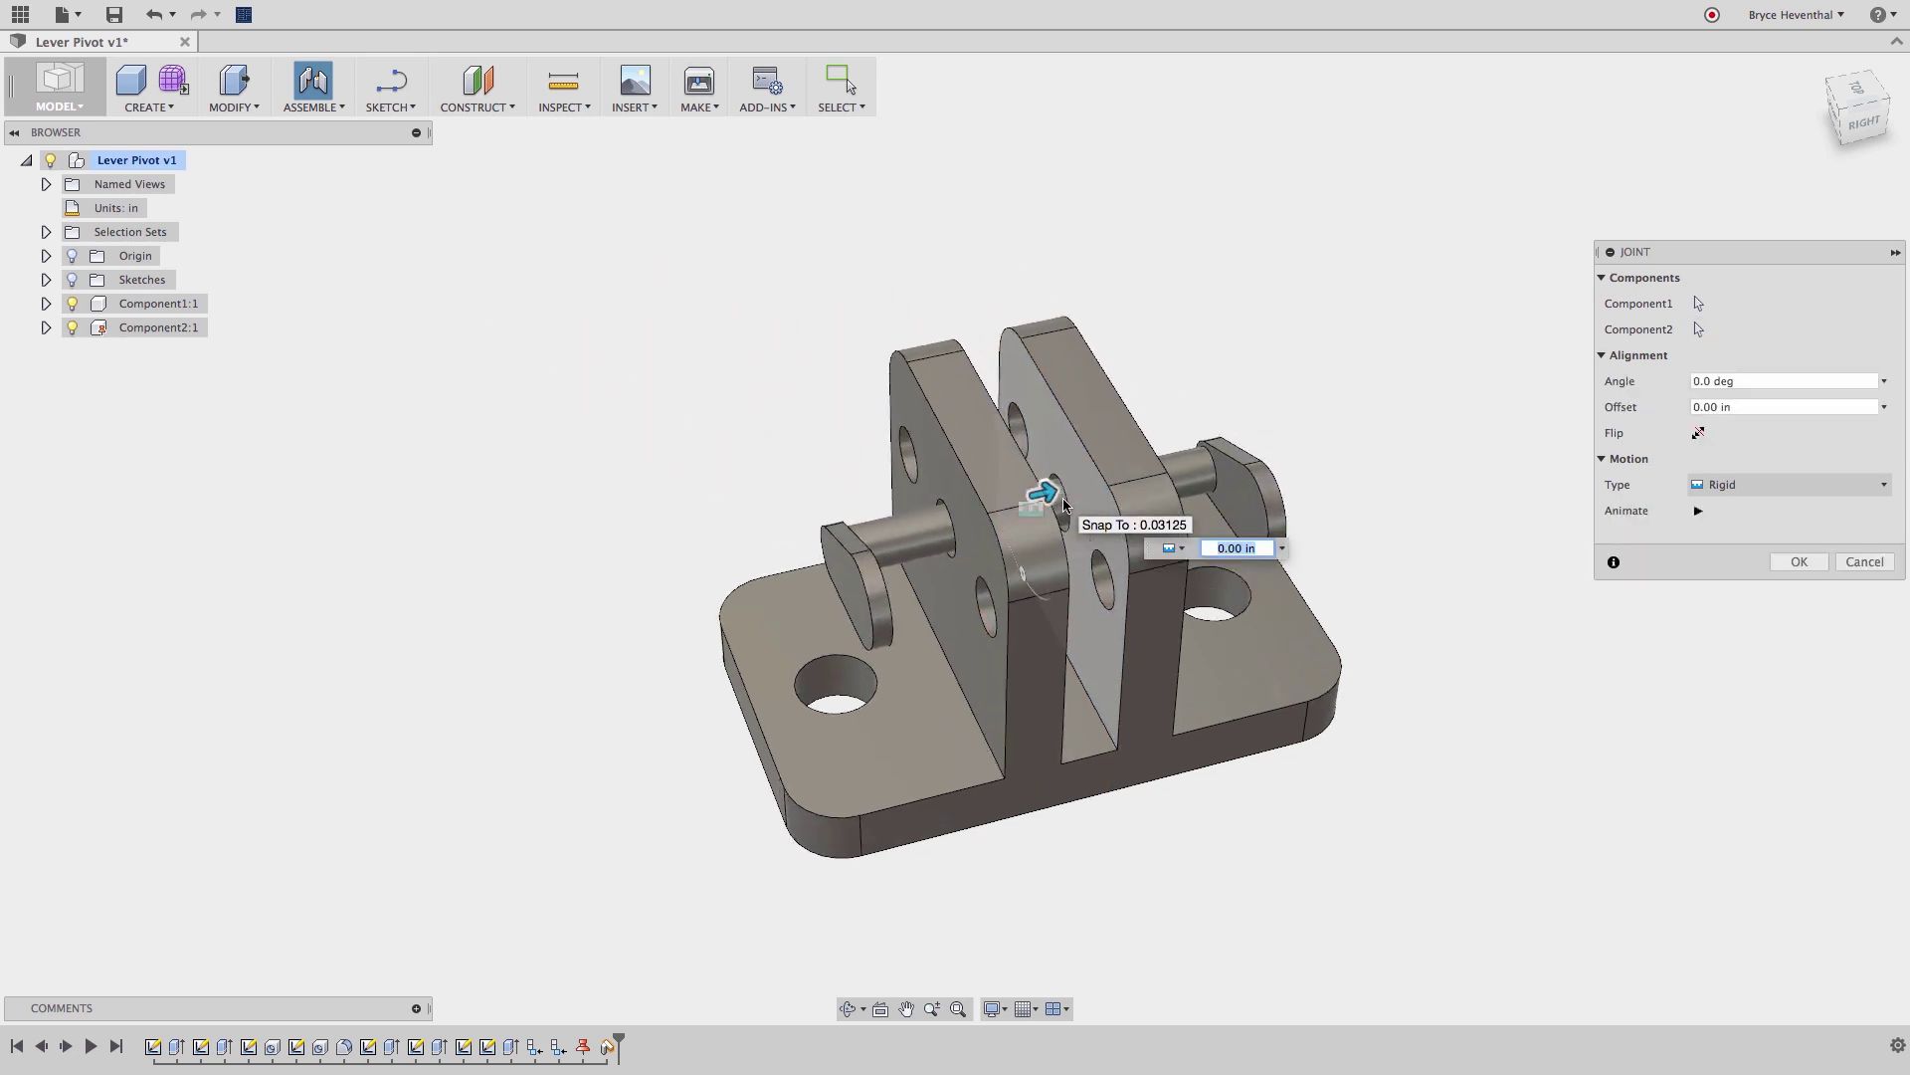
# Set the joint type to Revolute and create the joint
pyautogui.click(1753, 491)
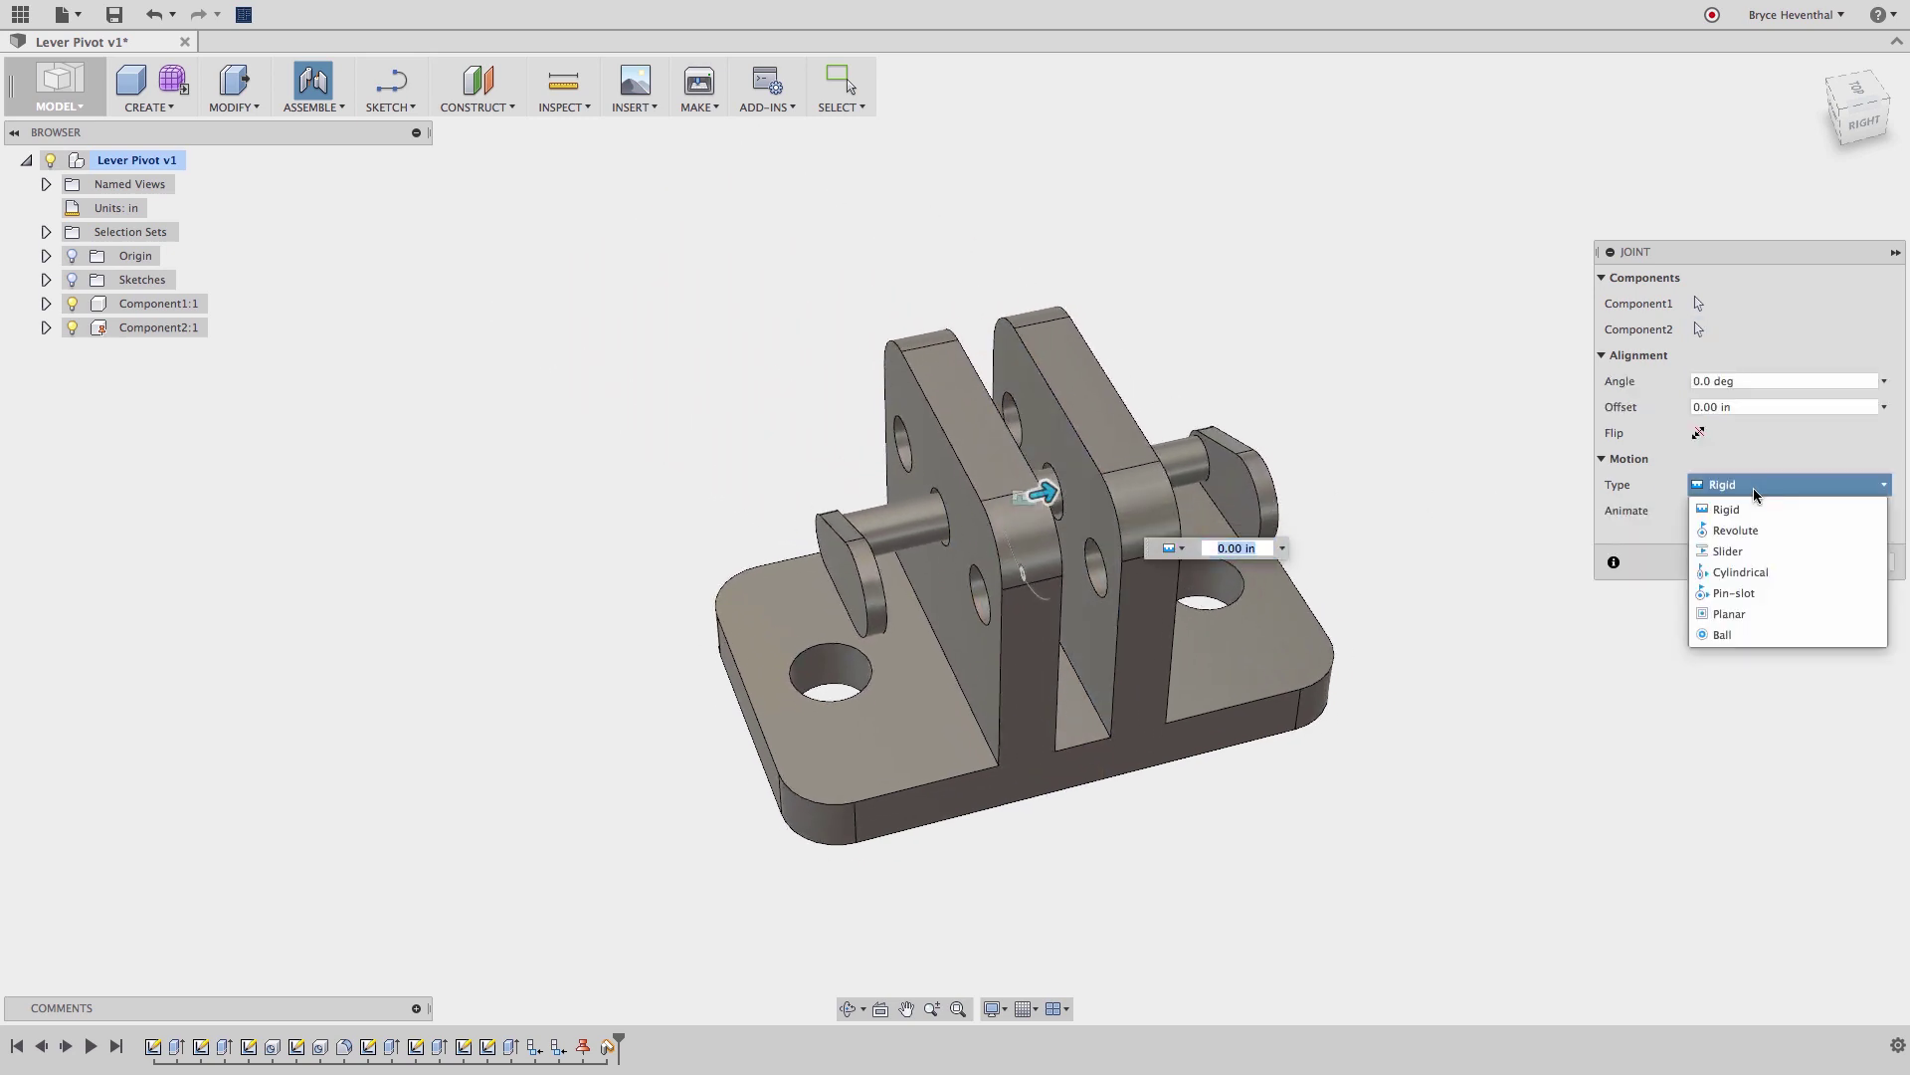
pyautogui.click(1755, 531)
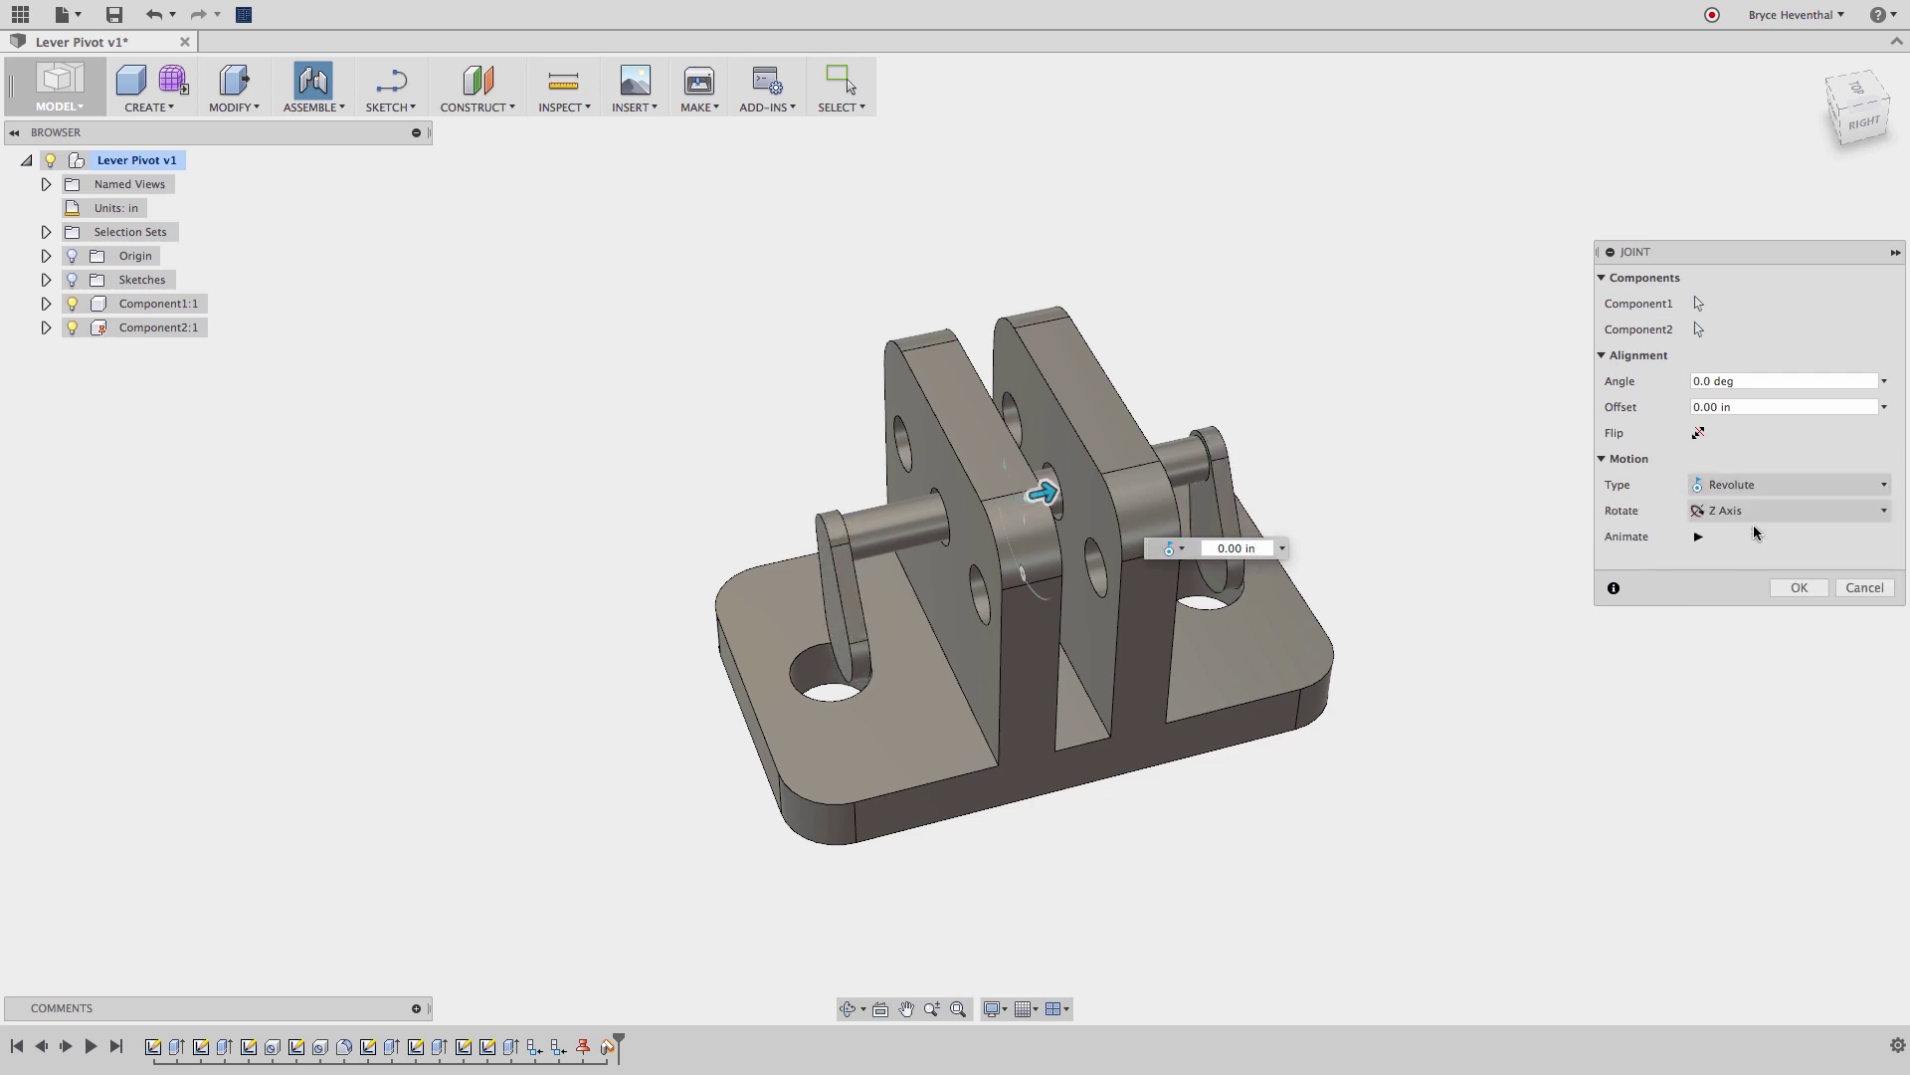
pyautogui.click(1796, 587)
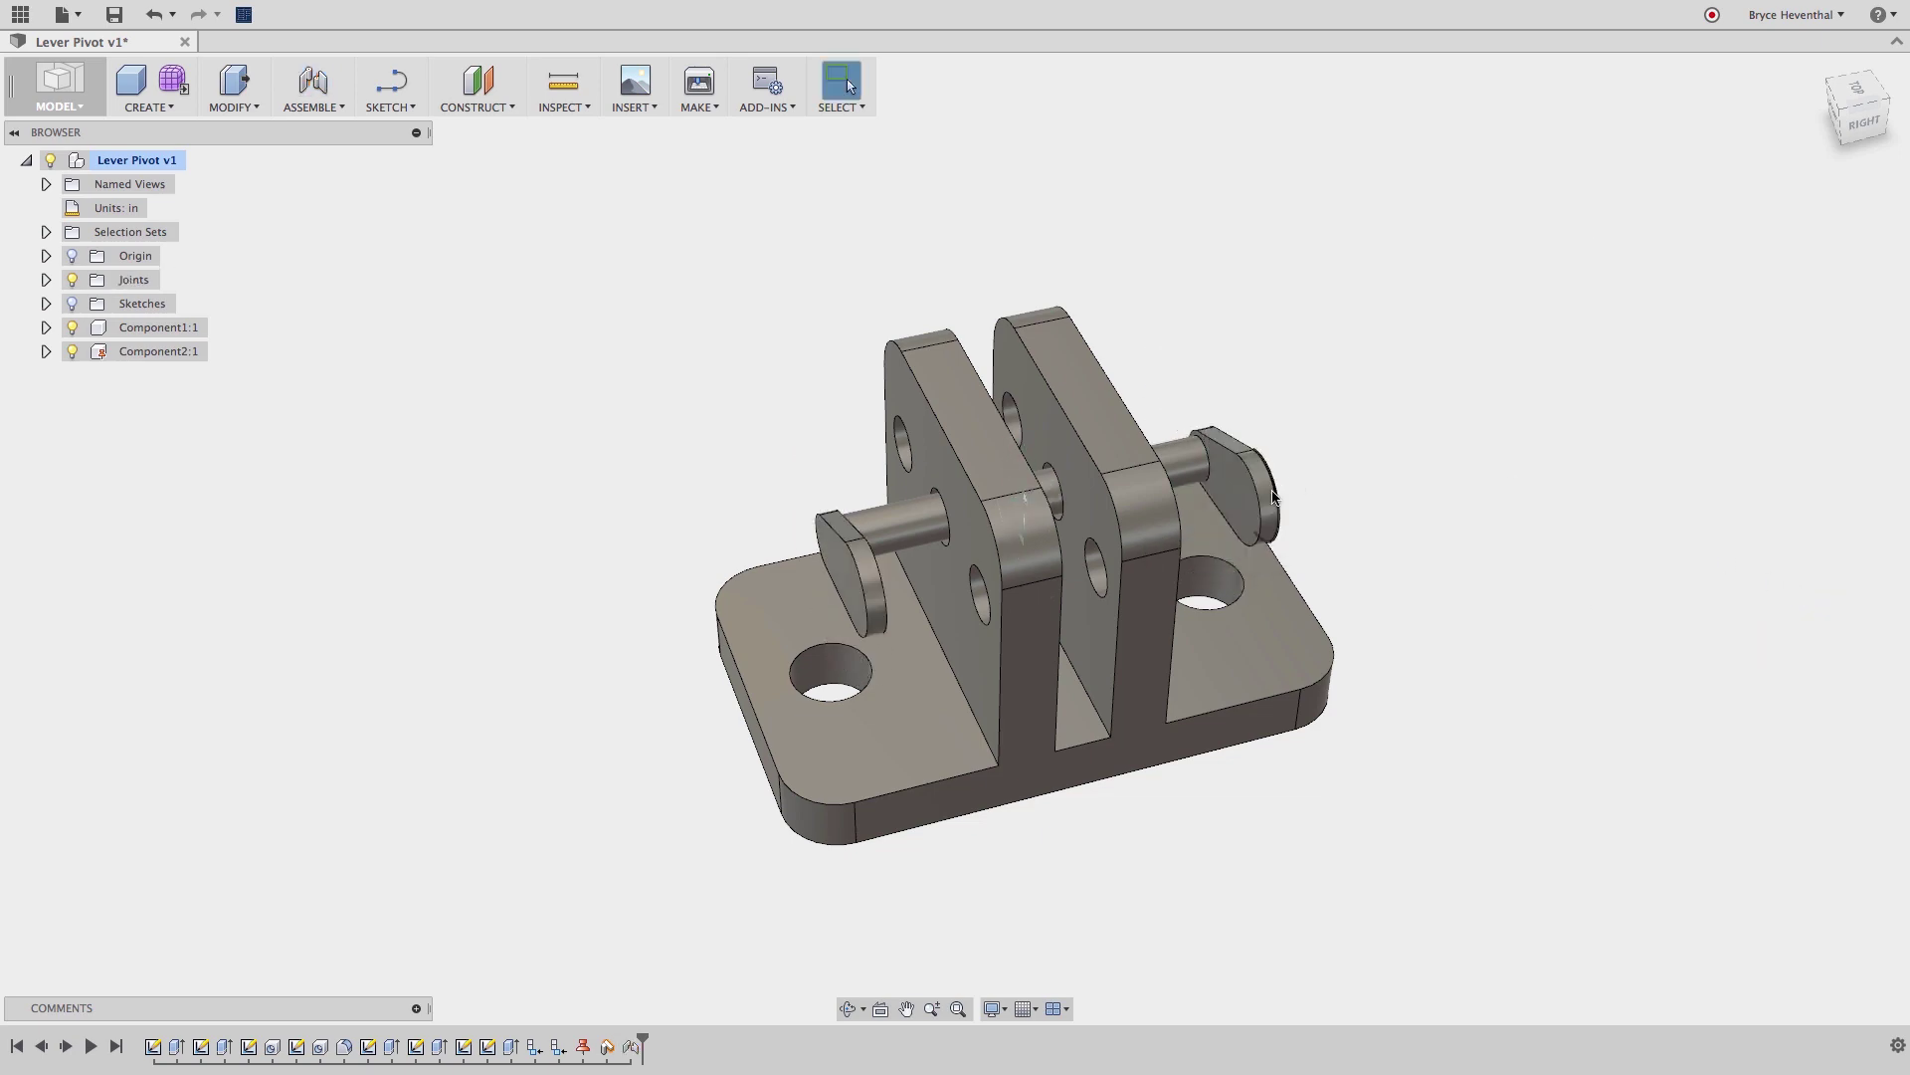
# Joint the shock eye to the frame mounting hole, centred between the lugs, then check it from the right
pyautogui.press('j')
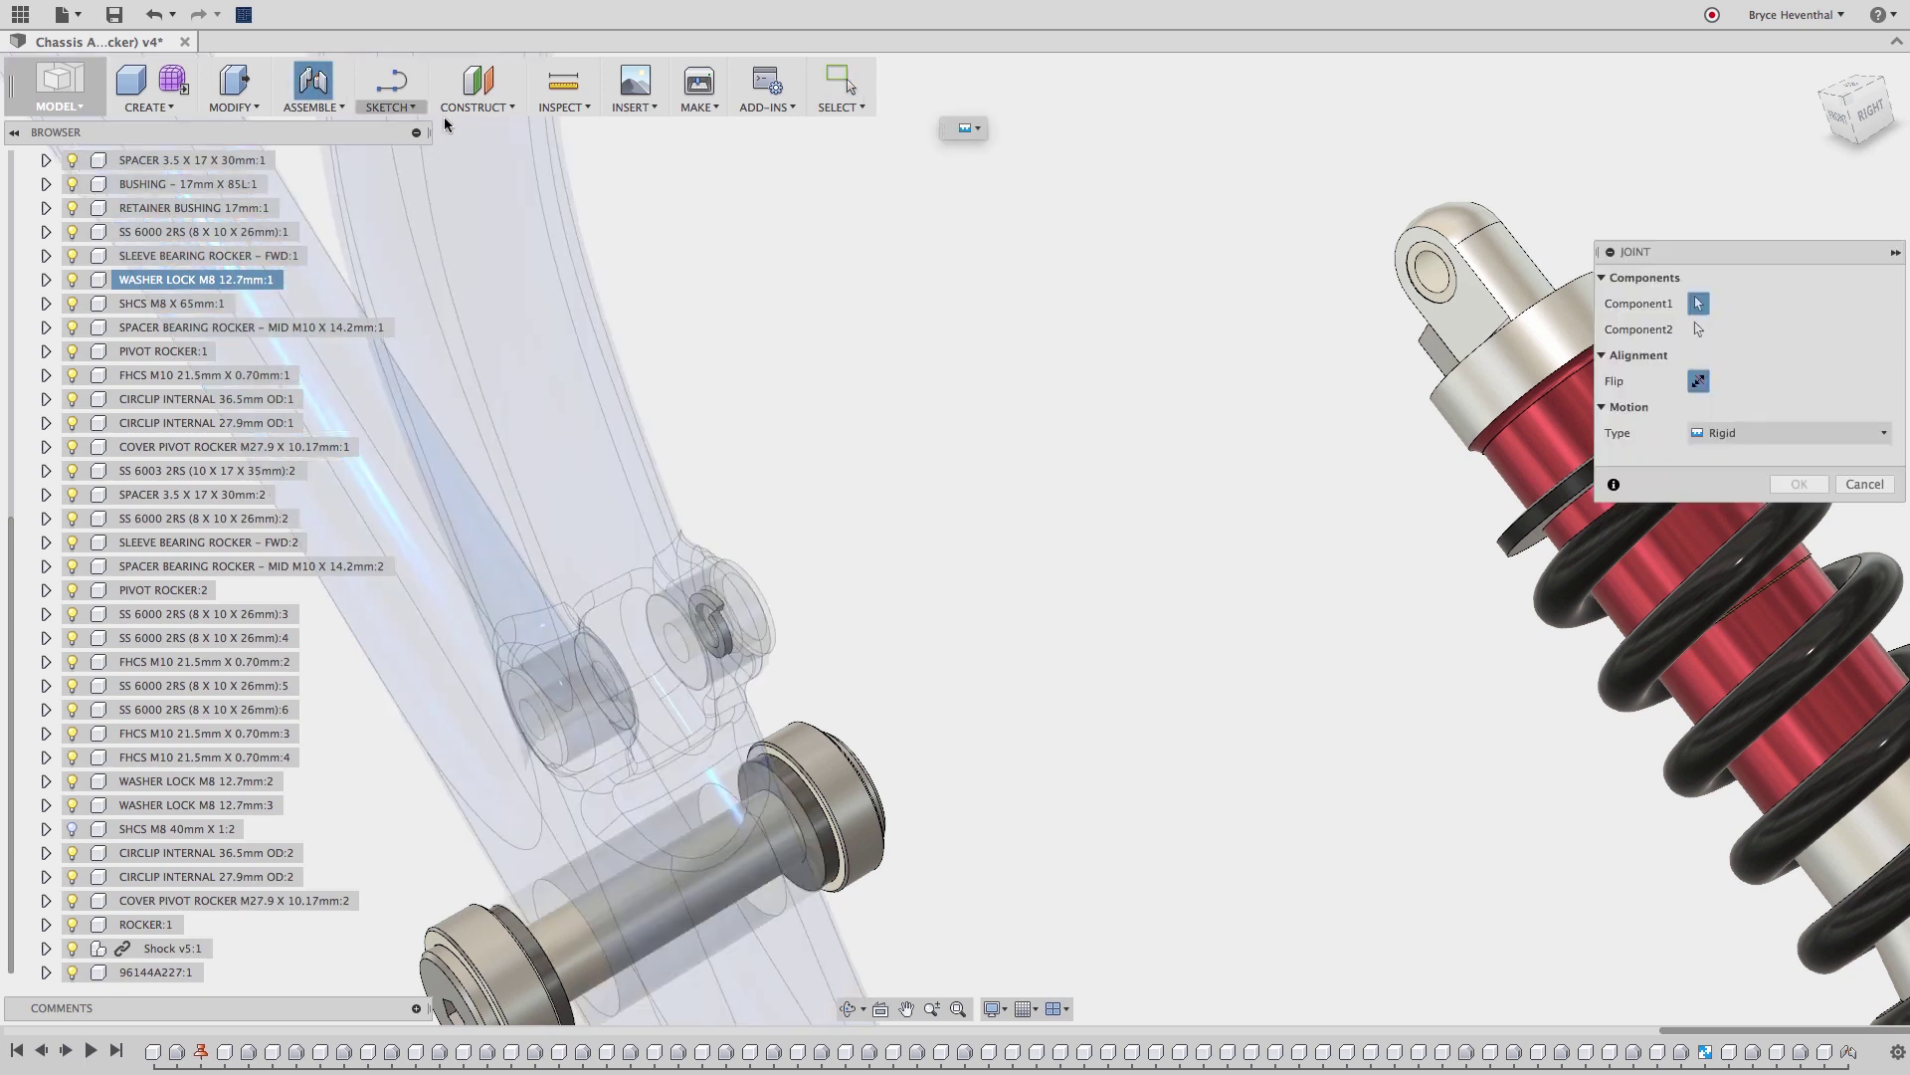
pyautogui.click(1433, 275)
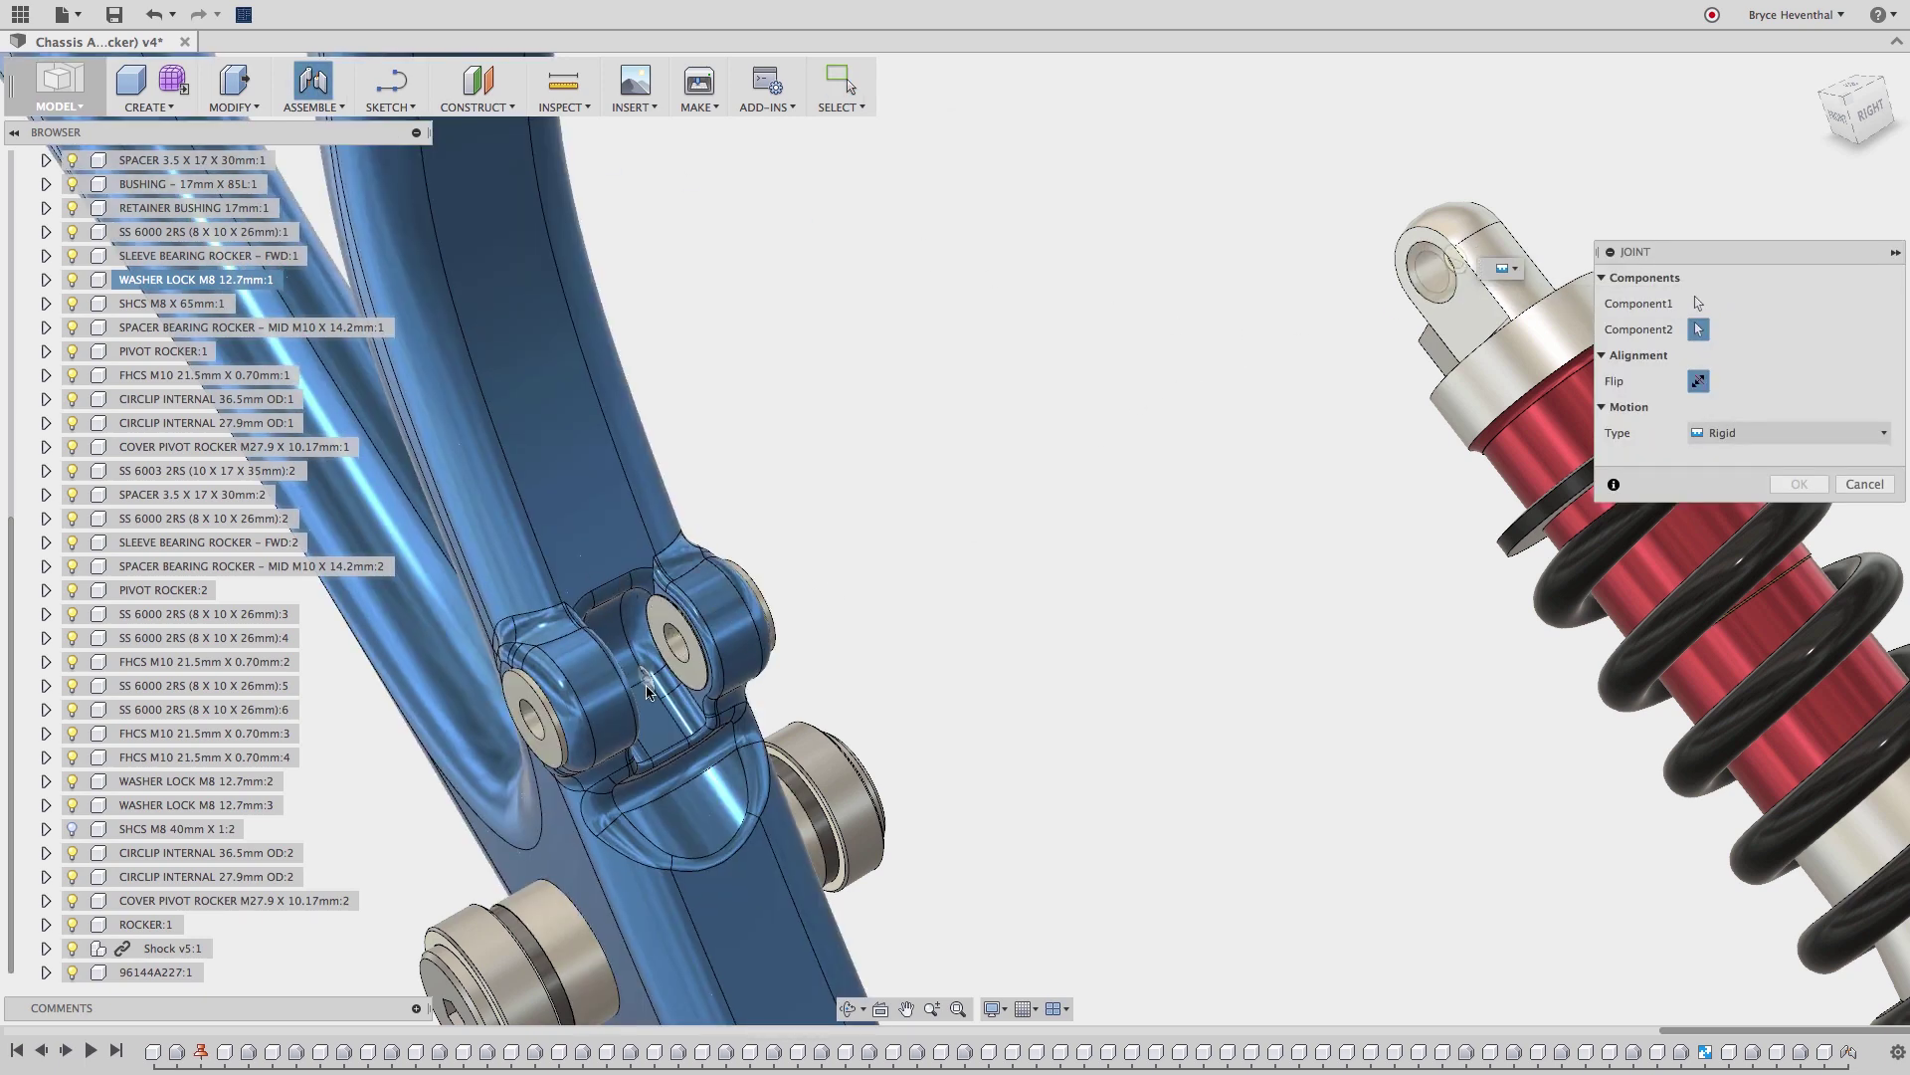
pyautogui.rightClick(802, 519)
pyautogui.click(797, 604)
pyautogui.click(689, 677)
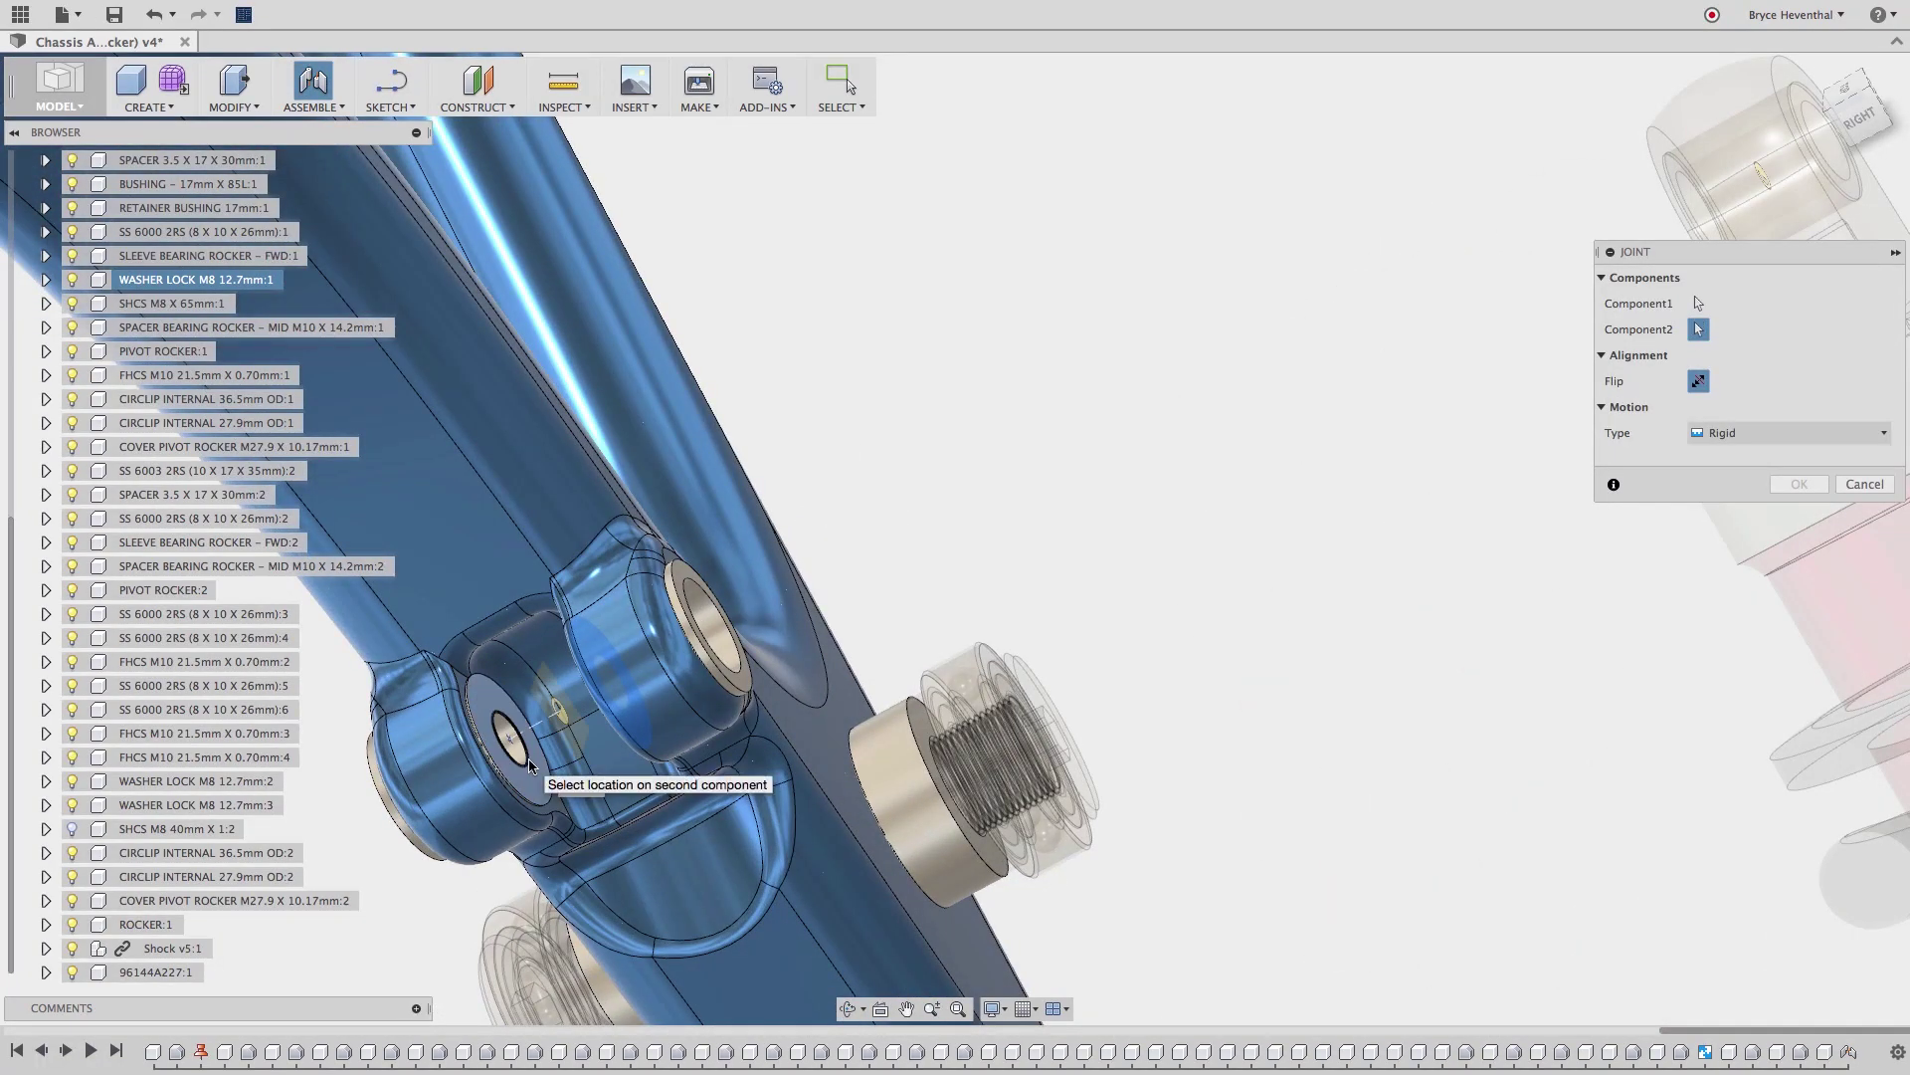
pyautogui.press('Return')
pyautogui.keyDown('shift'); pyautogui.moveTo(853, 536); pyautogui.dragTo(971, 516, button='middle'); pyautogui.keyUp('shift')
pyautogui.click(1875, 111)
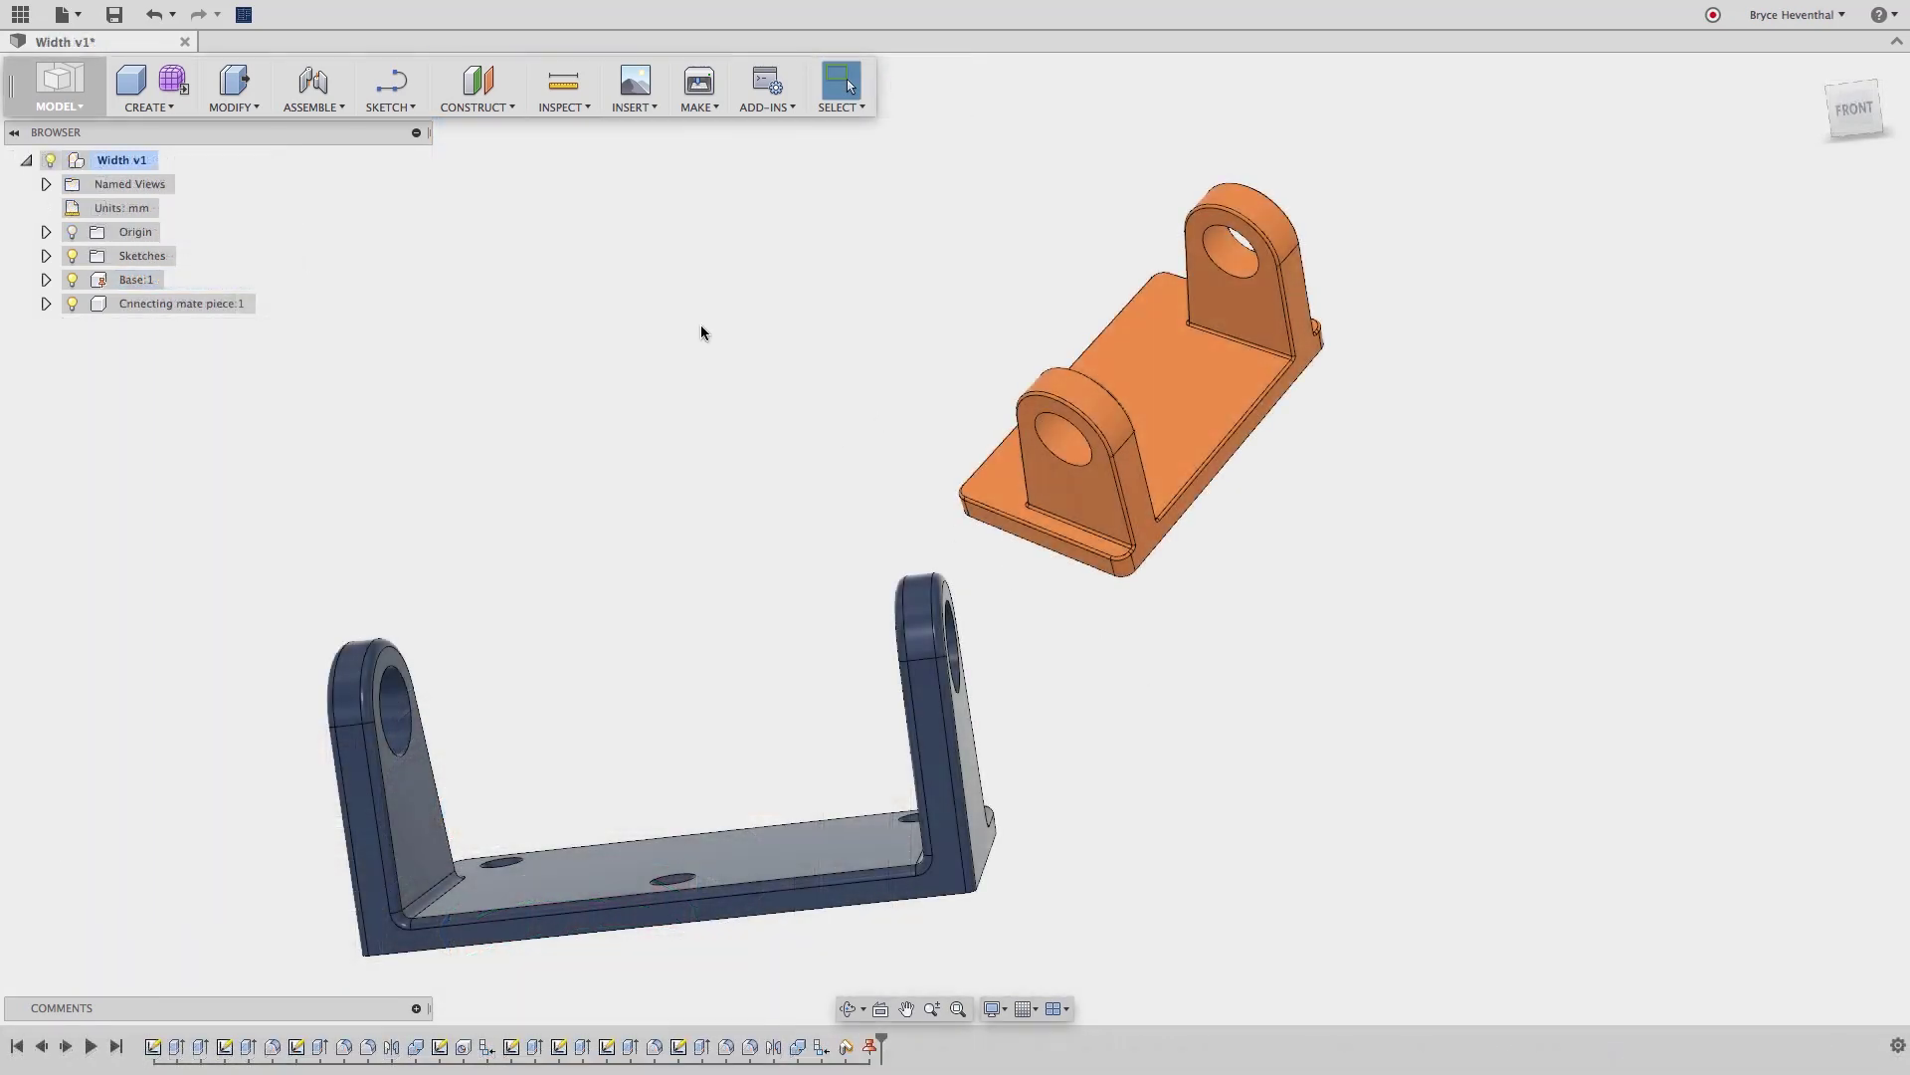
# Start a Between two faces joint with the orange piece as the first component
pyautogui.click(314, 83)
pyautogui.rightClick(762, 346)
pyautogui.click(922, 398)
pyautogui.moveTo(921, 397)
pyautogui.keyDown('shift'); pyautogui.mouseDown(button='middle')
pyautogui.moveTo(1053, 408)
pyautogui.moveTo(1076, 478)
pyautogui.mouseUp(button='middle'); pyautogui.keyUp('shift')
pyautogui.click(1047, 549)
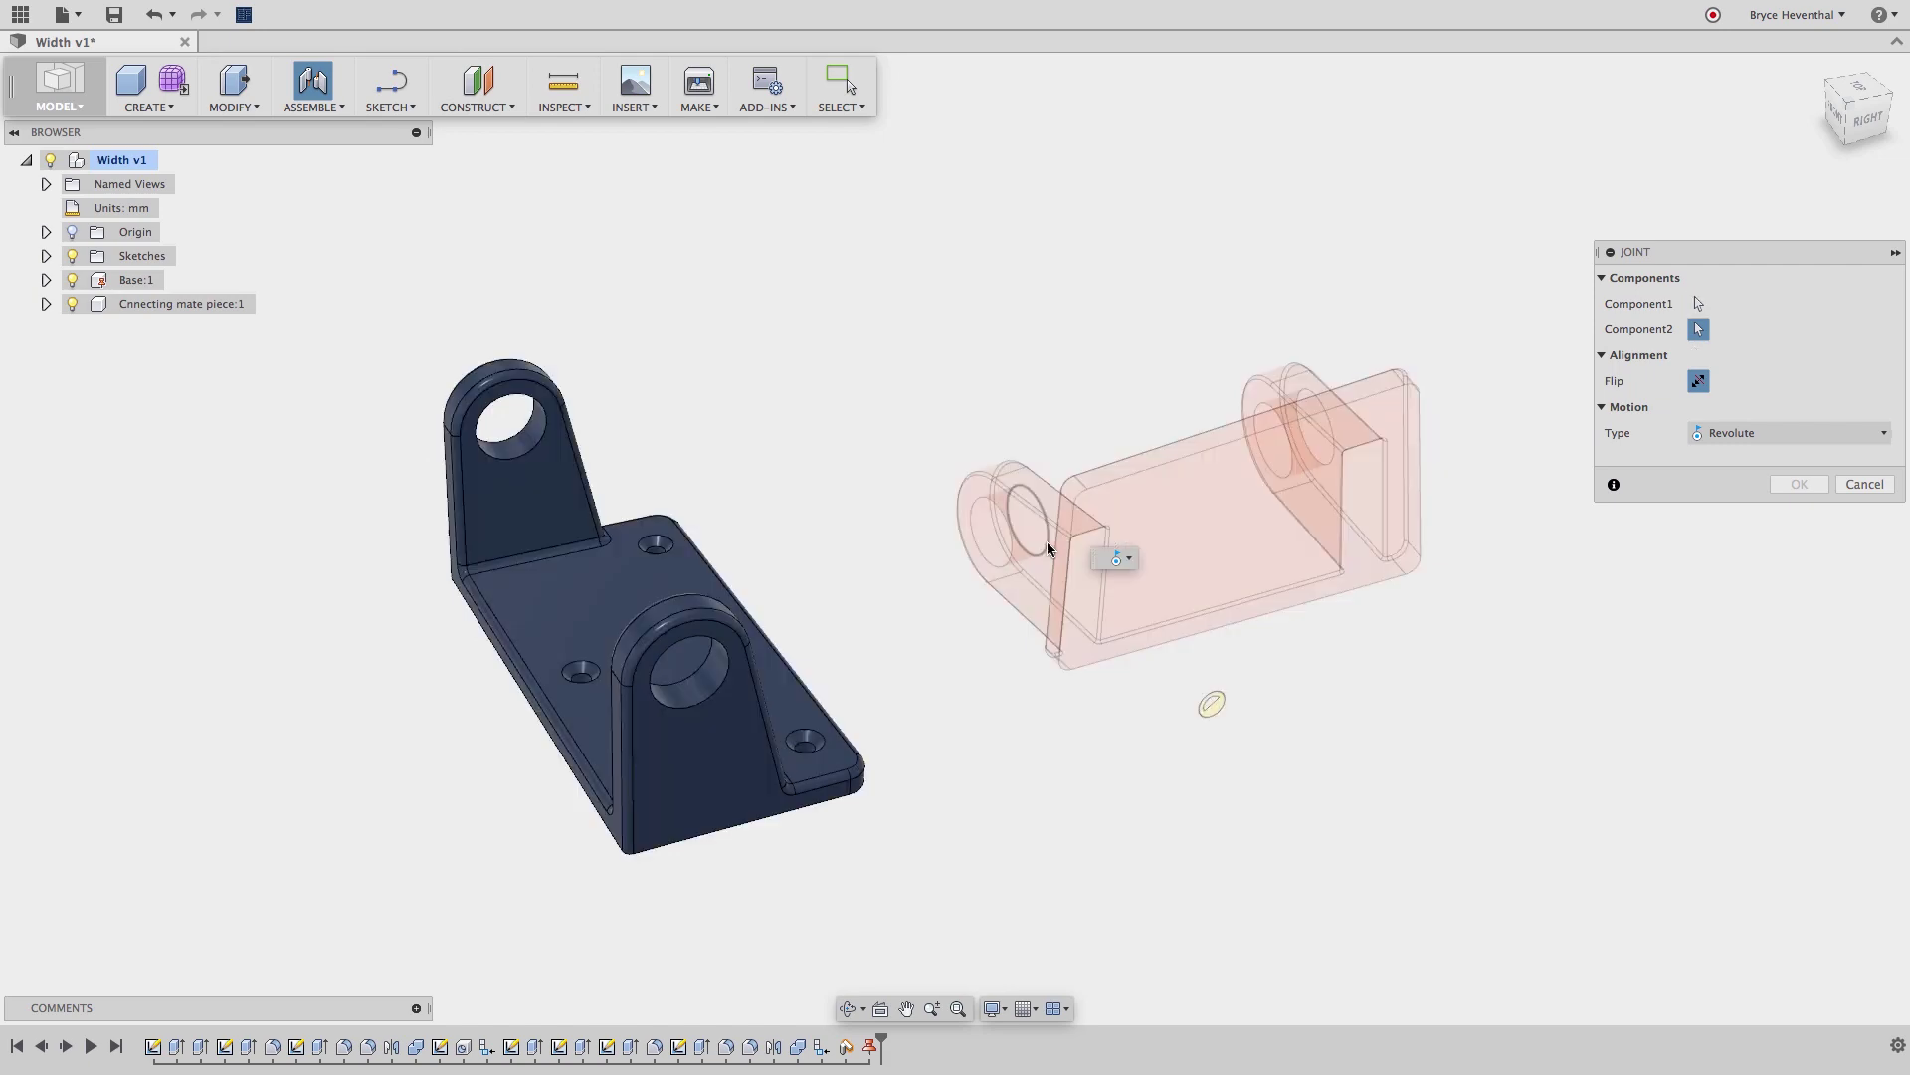
# Set the second origin to Between two faces and zoom onto the Base's uprights
pyautogui.rightClick(818, 546)
pyautogui.click(804, 618)
pyautogui.moveTo(568, 533)
pyautogui.keyDown('shift'); pyautogui.mouseDown(button='middle')
pyautogui.moveTo(1038, 732)
pyautogui.moveTo(1224, 393)
pyautogui.mouseUp(button='middle'); pyautogui.keyUp('shift')
# Pick the Base upright face, create the Revolute joint, and swing the orange piece from Home view
pyautogui.click(1225, 392)
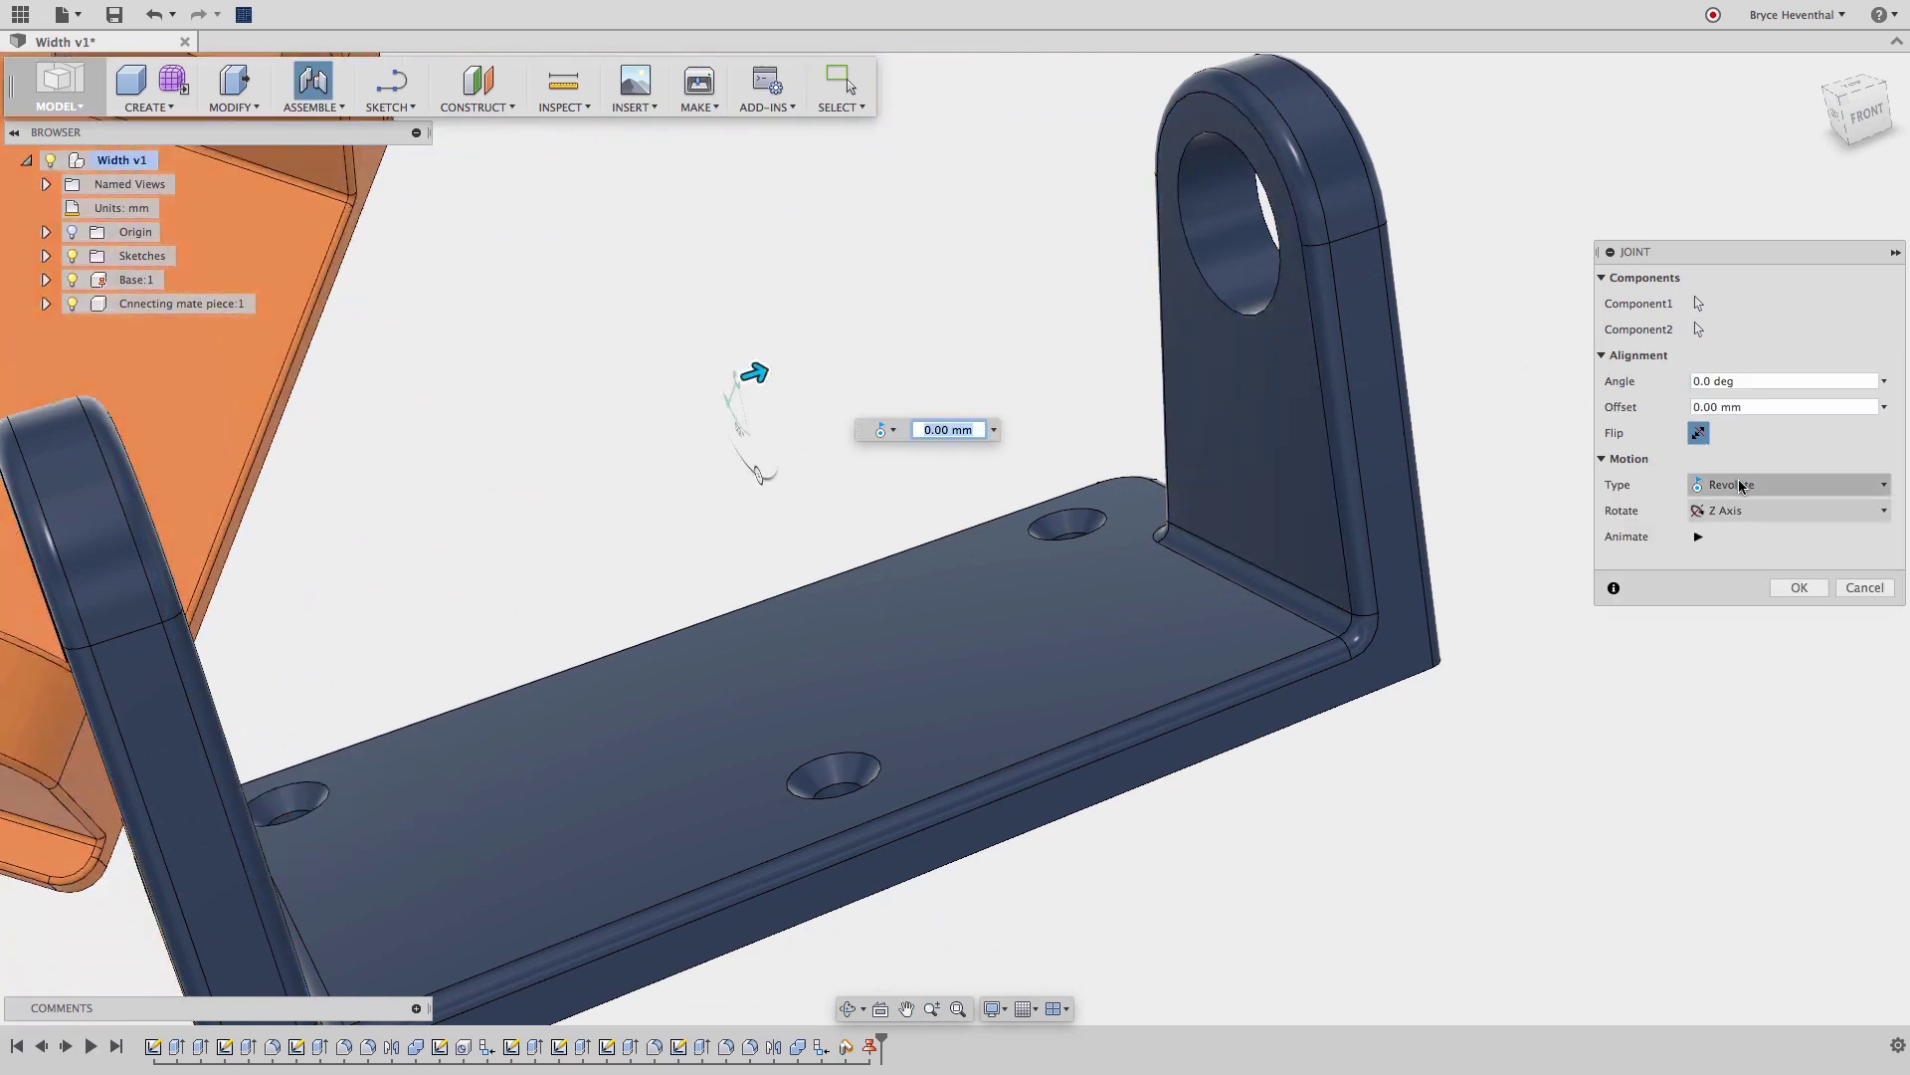
pyautogui.click(1741, 485)
pyautogui.click(1736, 530)
pyautogui.click(1811, 589)
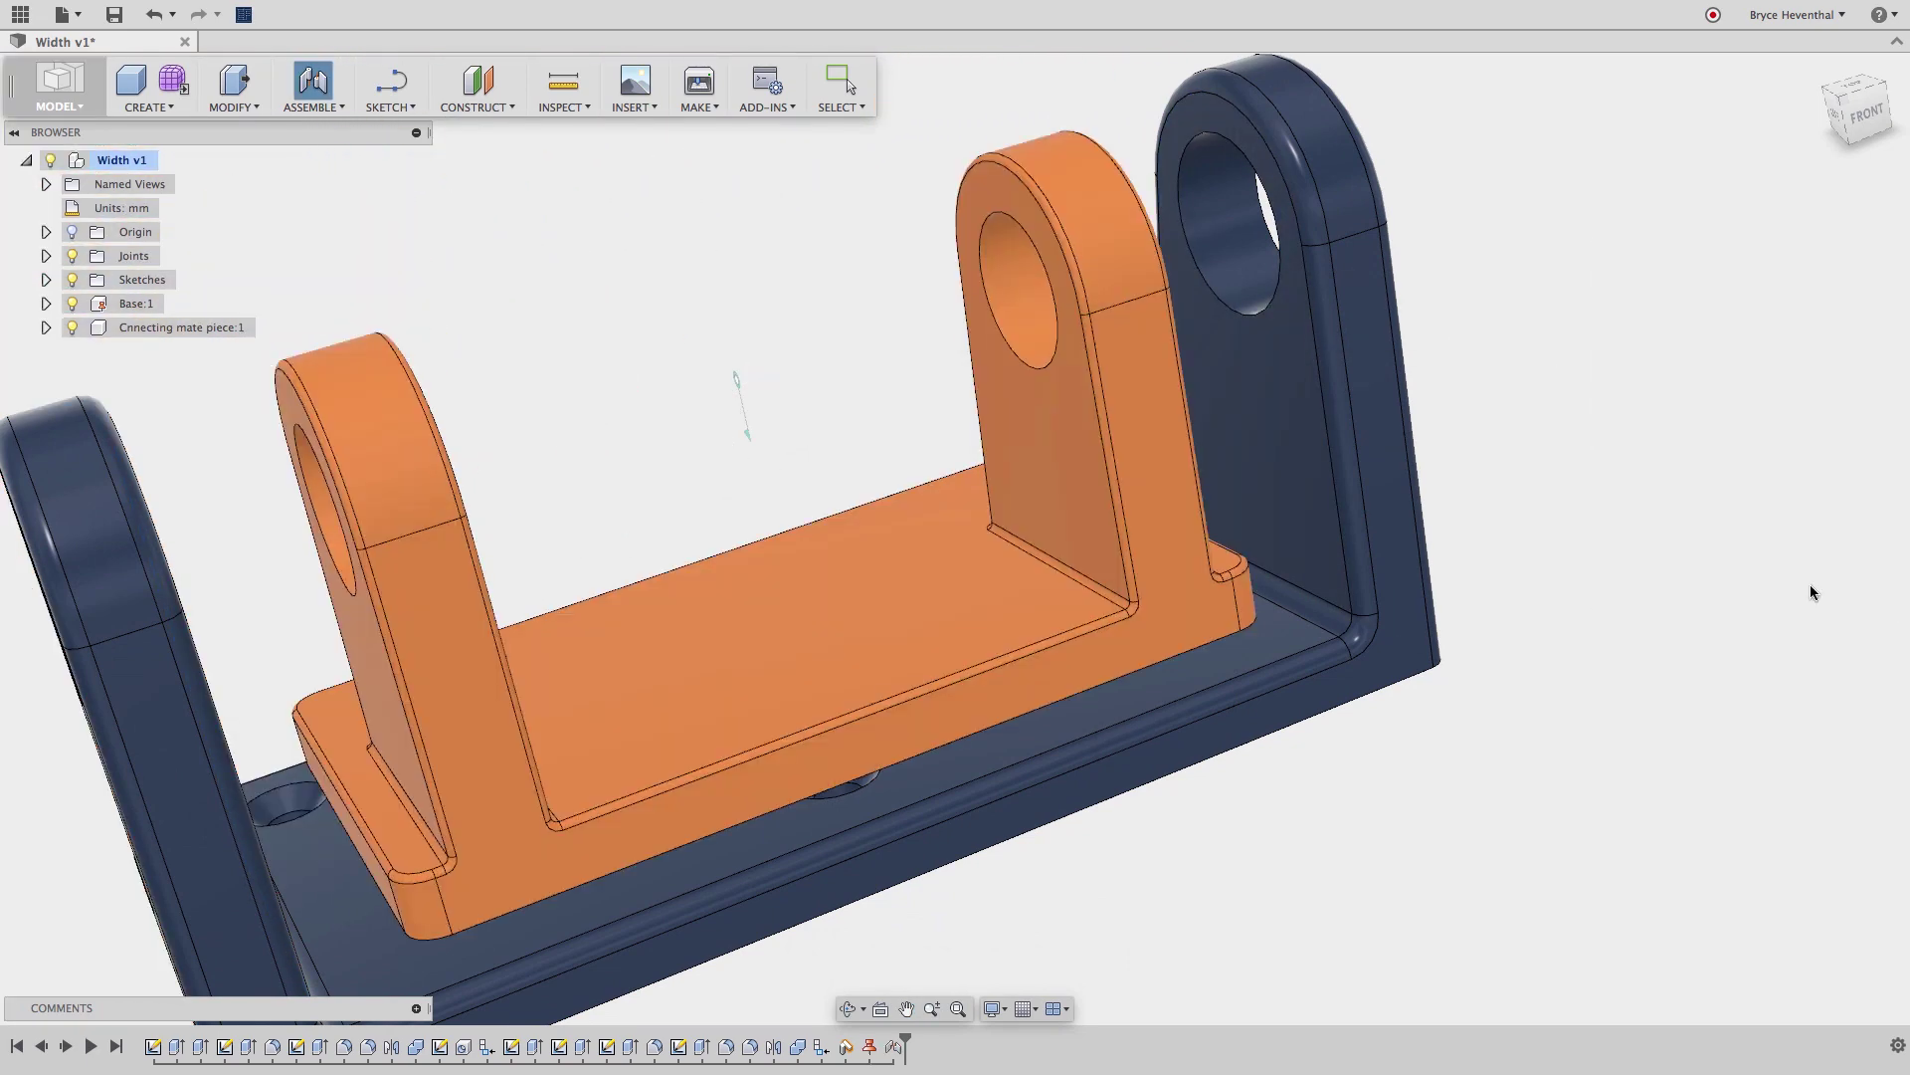
pyautogui.moveTo(1861, 109)
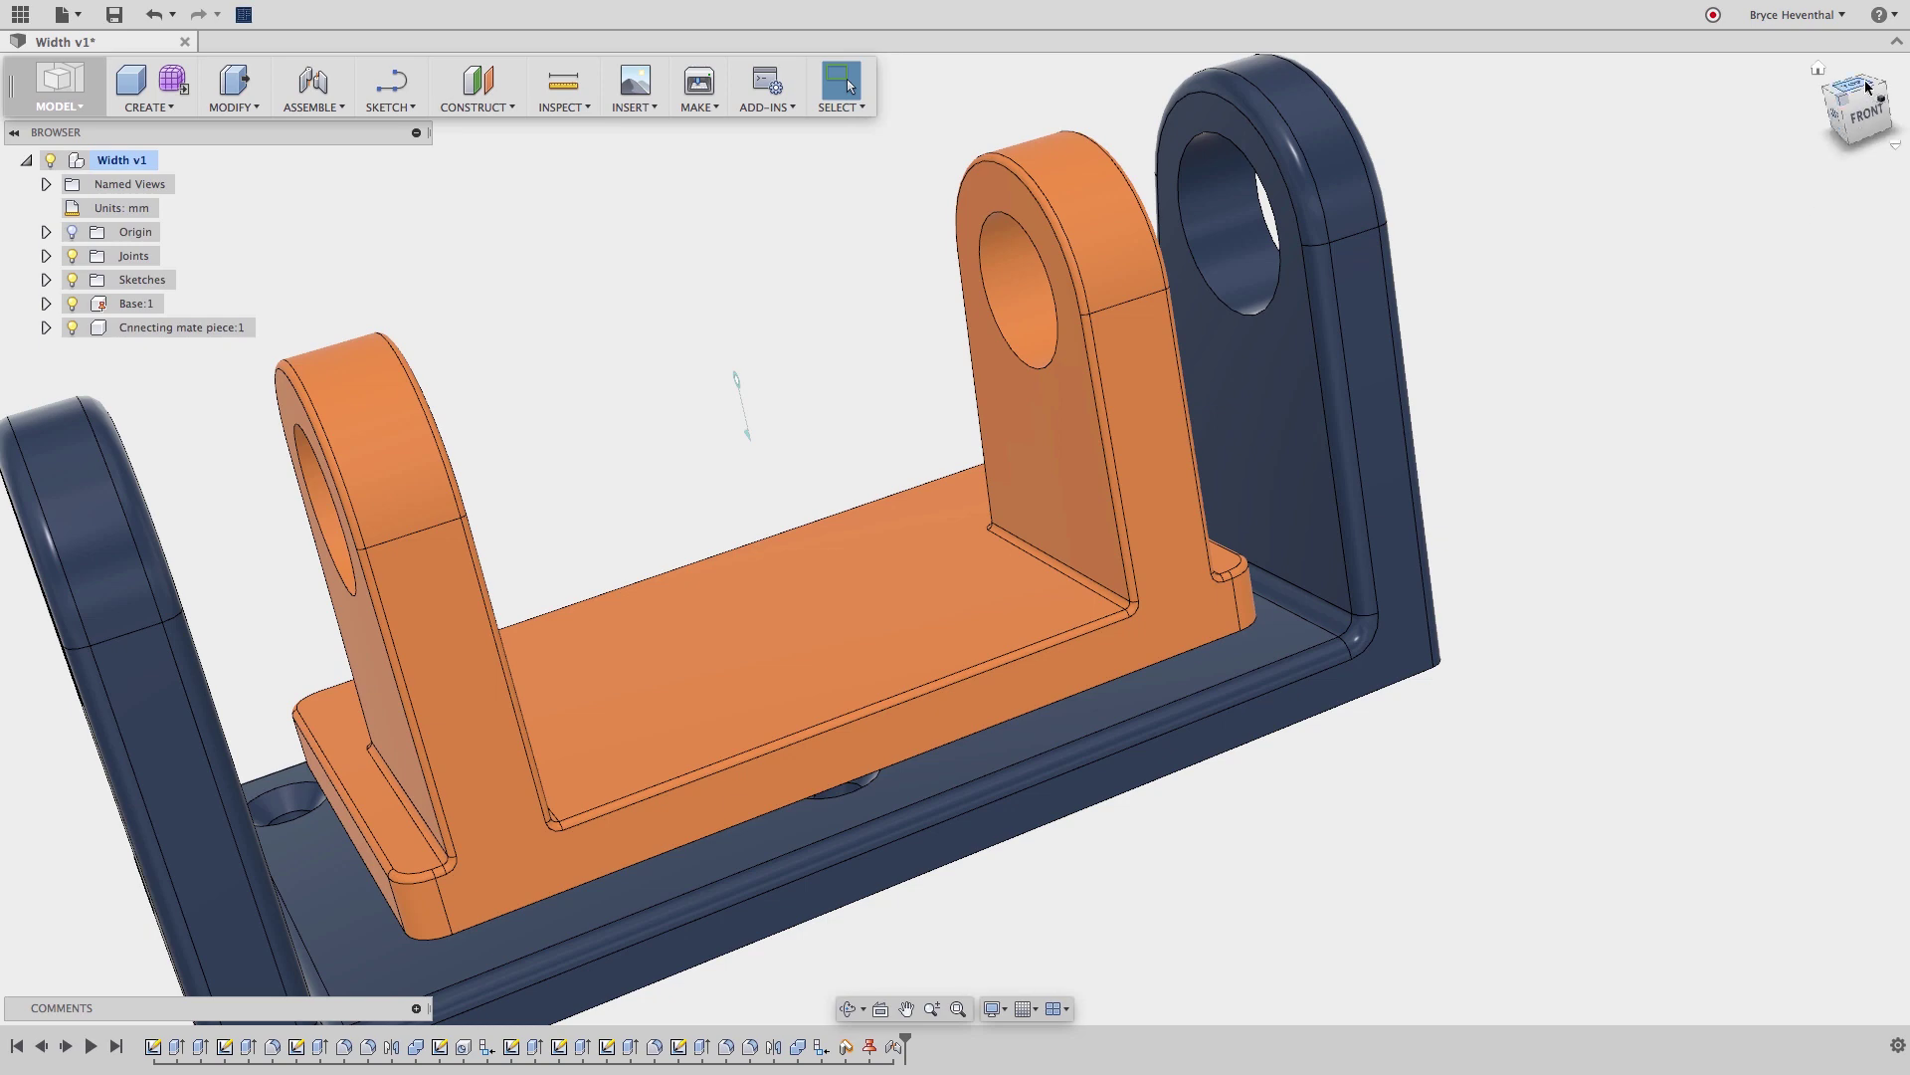
pyautogui.click(1867, 86)
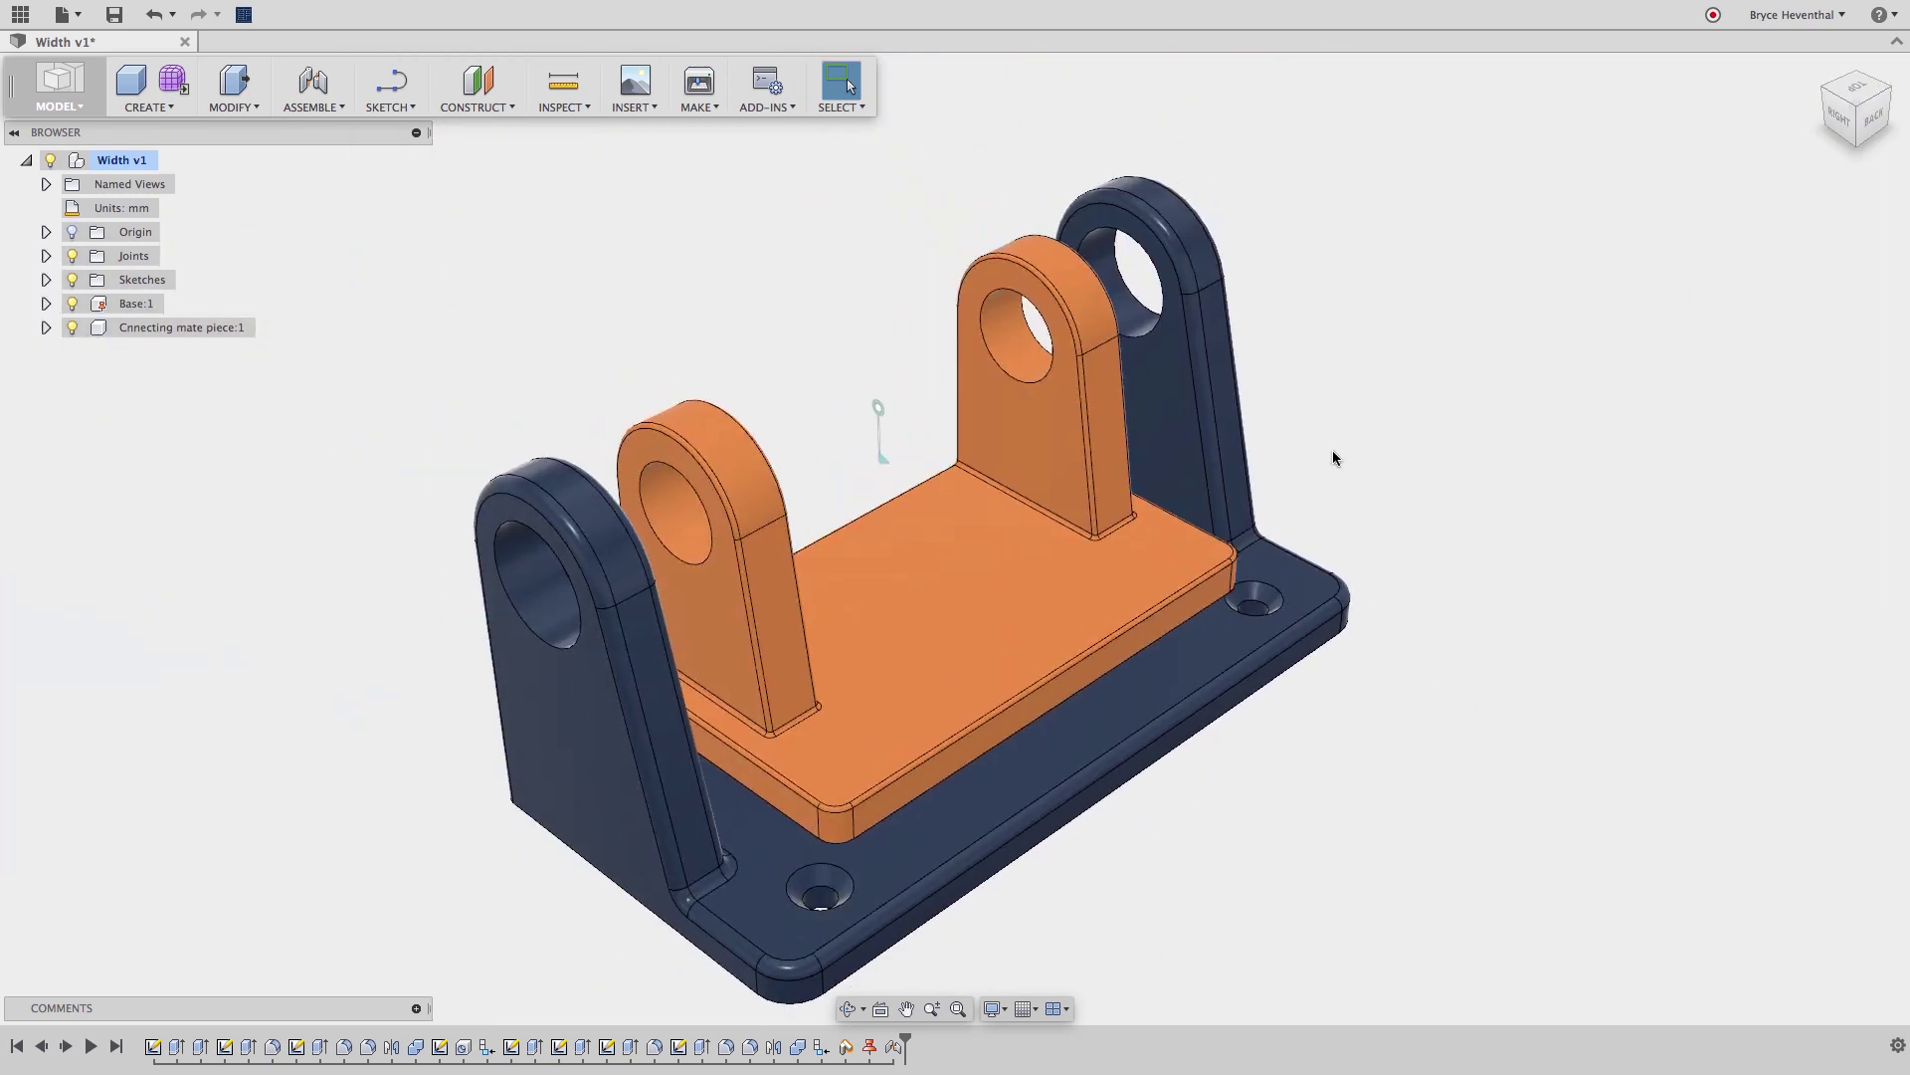
pyautogui.moveTo(1095, 674); pyautogui.dragTo(1323, 680)
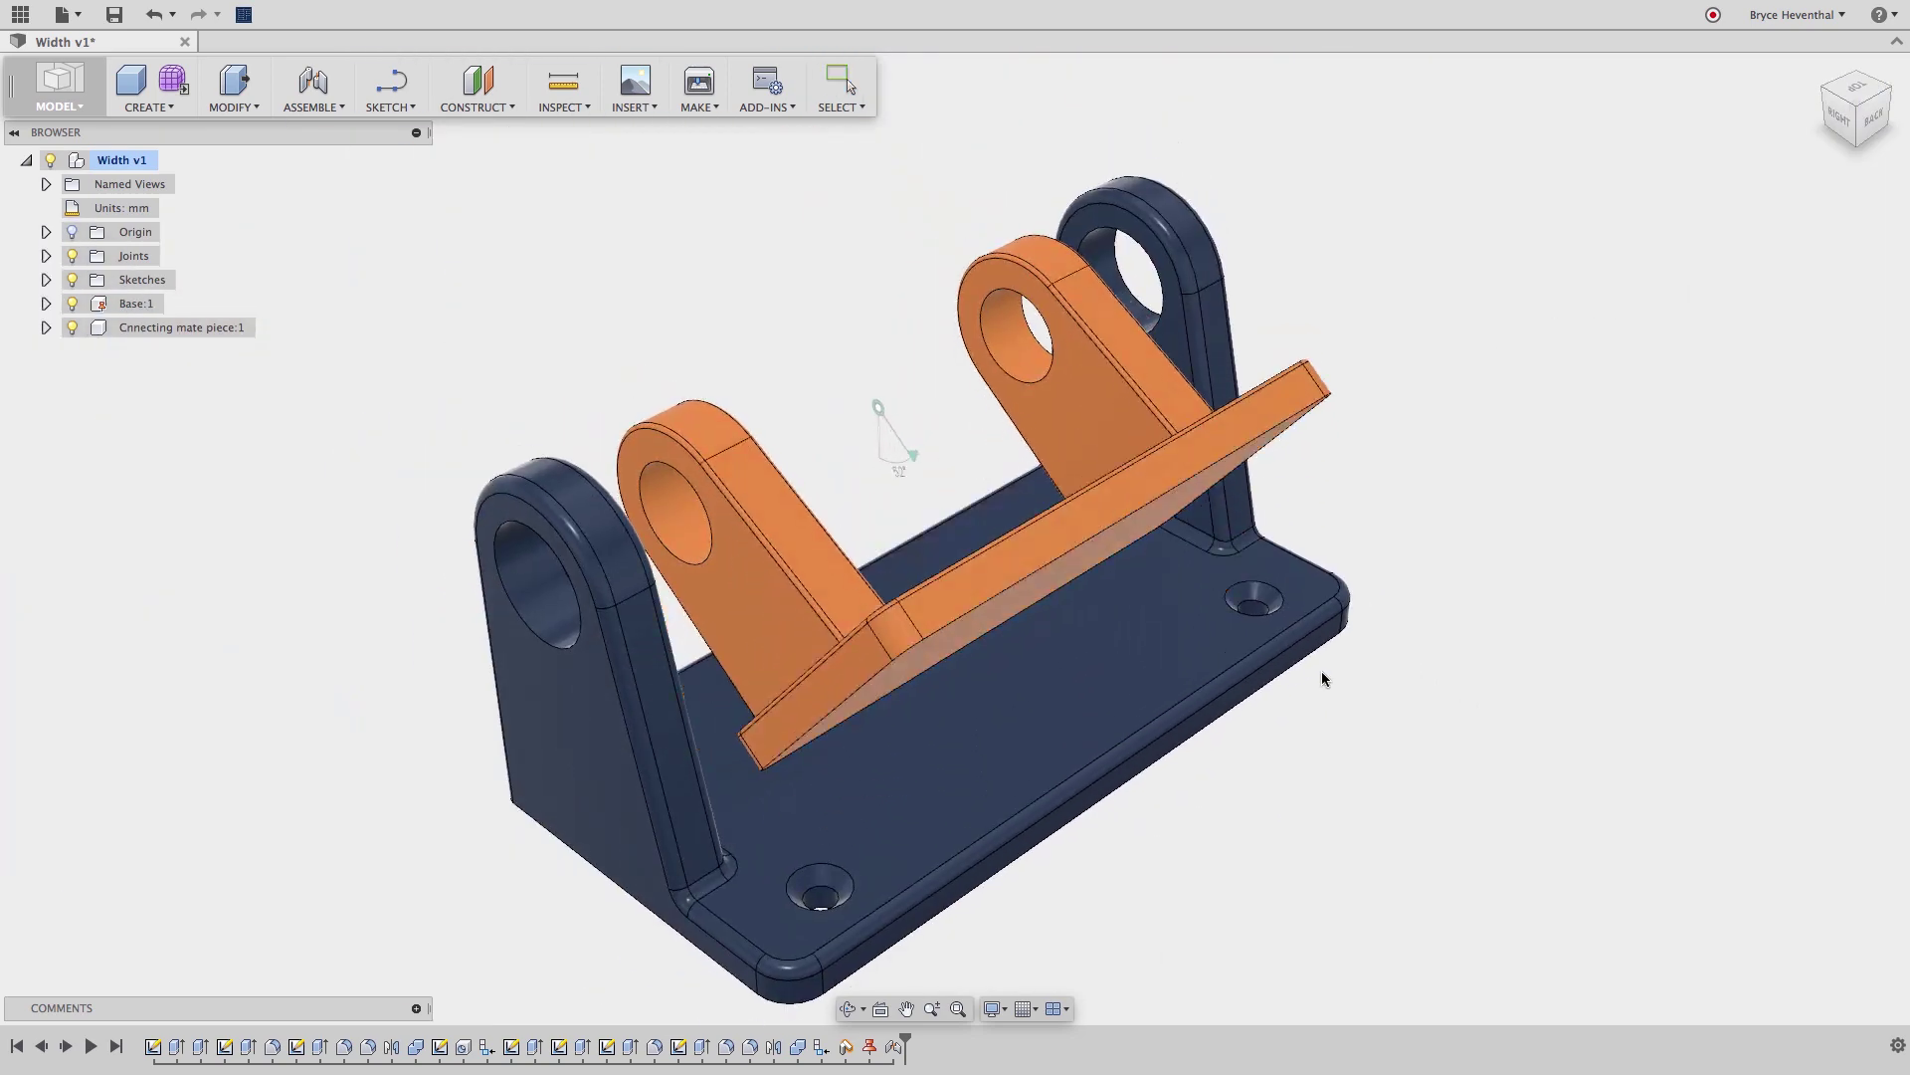